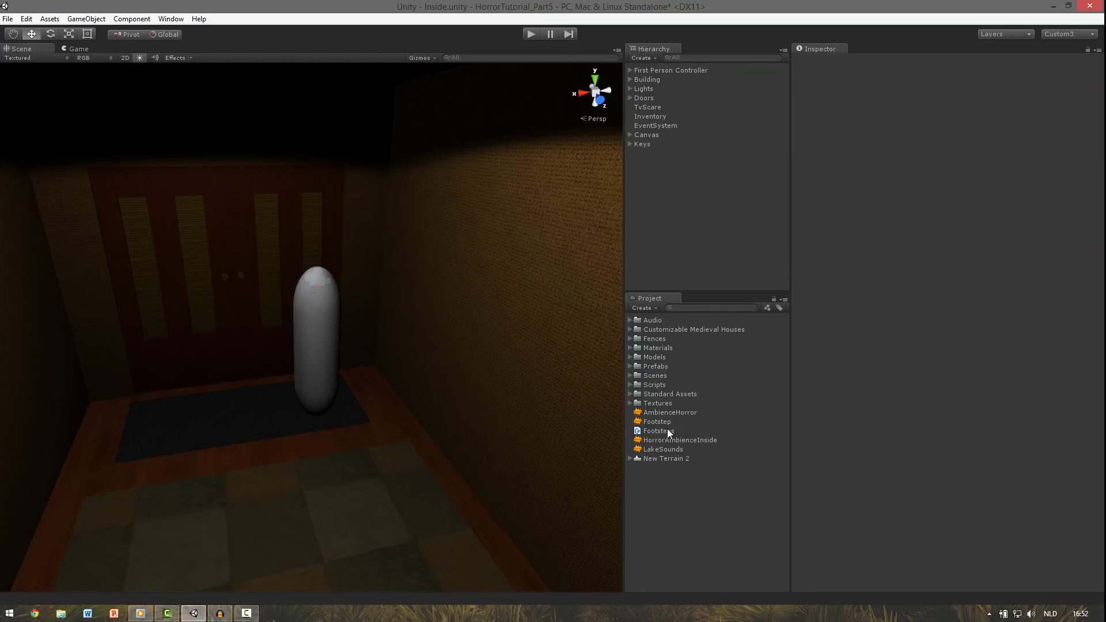
Step: Attach the Footsteps script to the First Person Controller and add an Audio Source component to it
left_click_drag(667, 430, 679, 70)
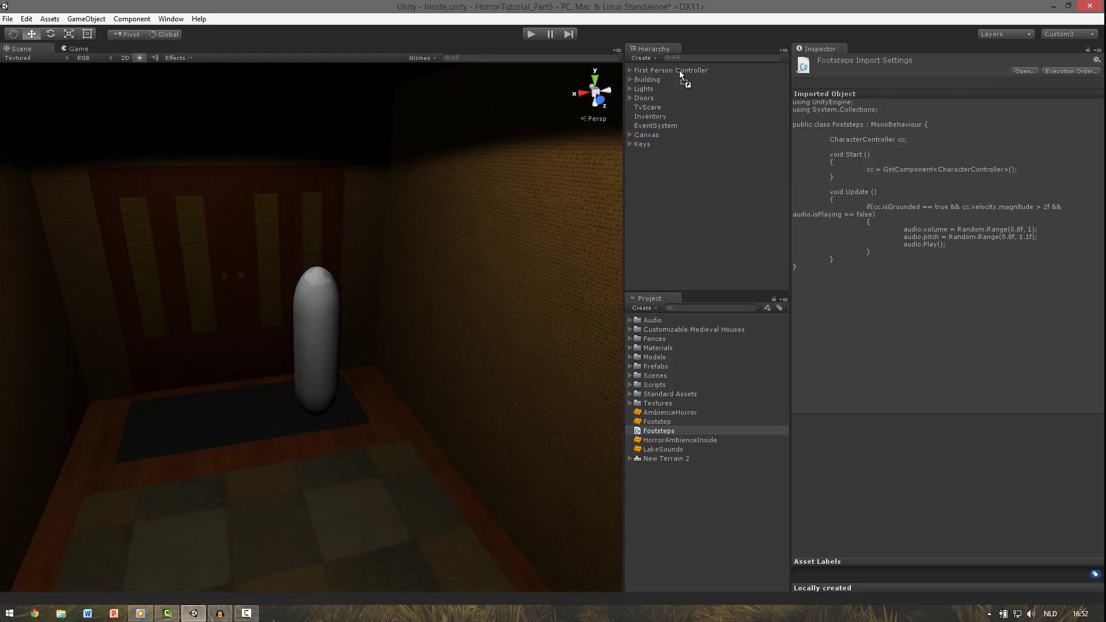
left_click(680, 70)
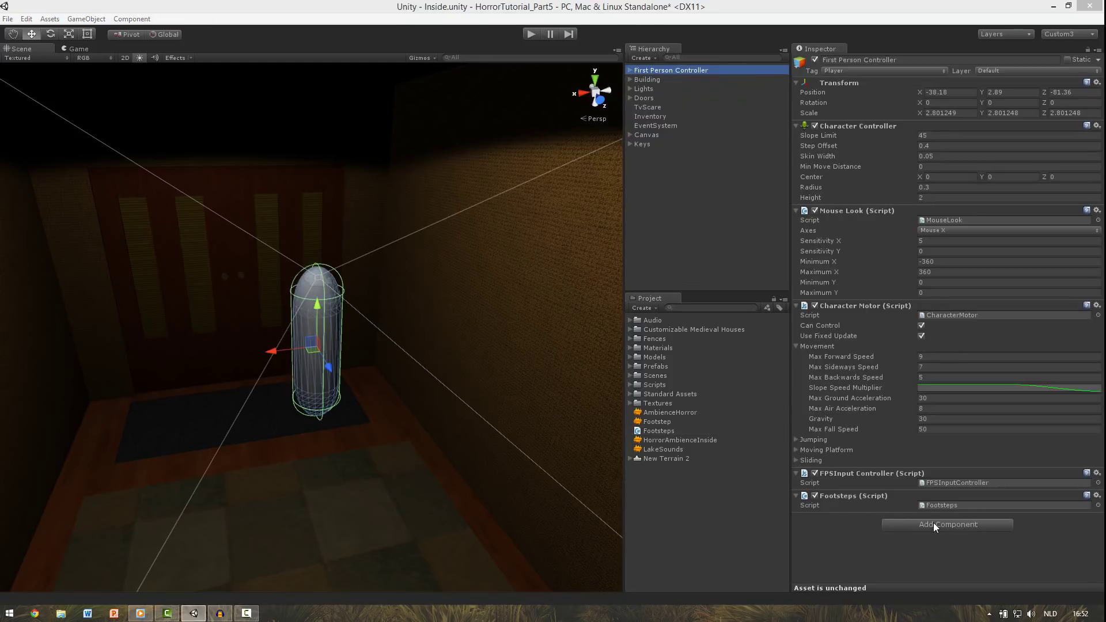
left_click(934, 523)
key("Down")
key("Down")
key("Down")
key("Down")
key("Down")
key("Down")
key("Down")
key("Down")
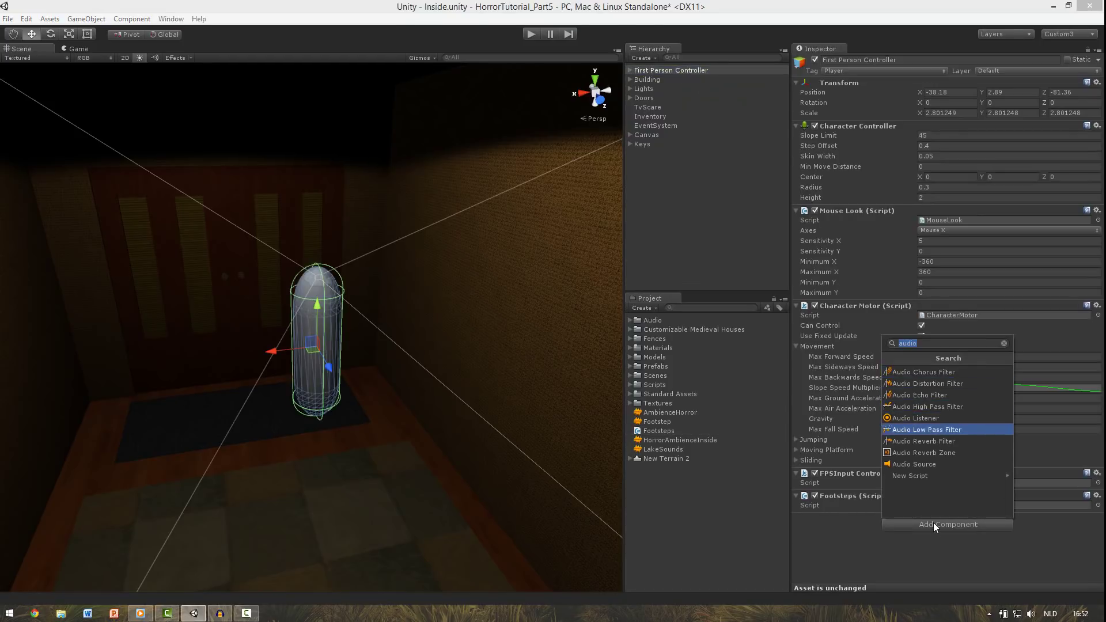
key("Return")
Step: Disable Play On Awake on the First Person Controller's Audio Source and assign the Footstep sound as its audio clip
scroll(959, 428, "down", 3)
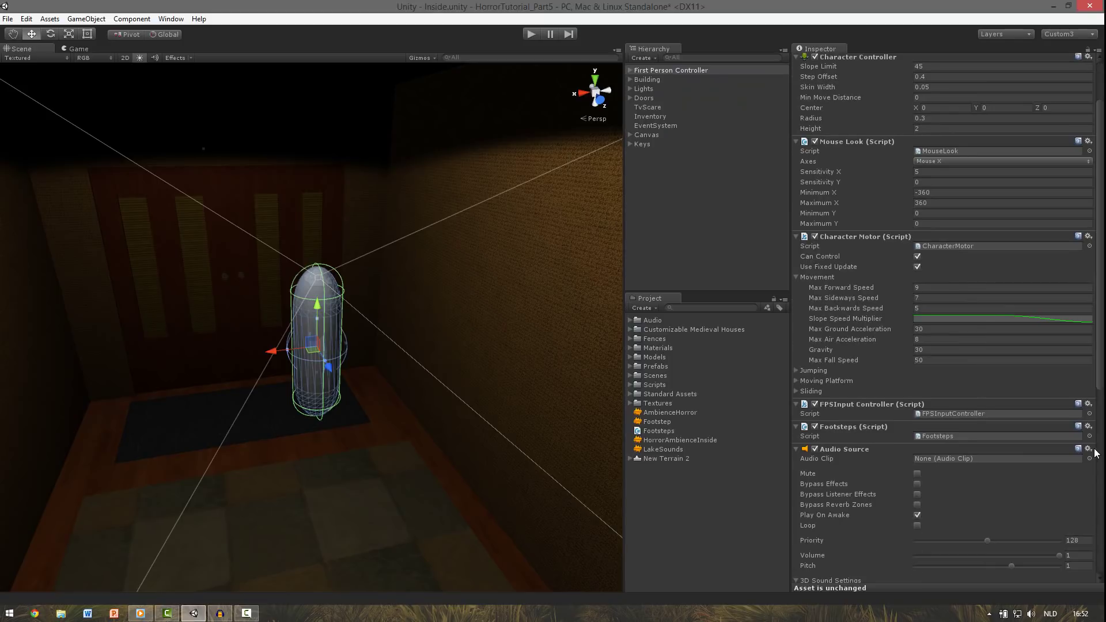
left_click(917, 515)
left_click_drag(645, 422, 963, 459)
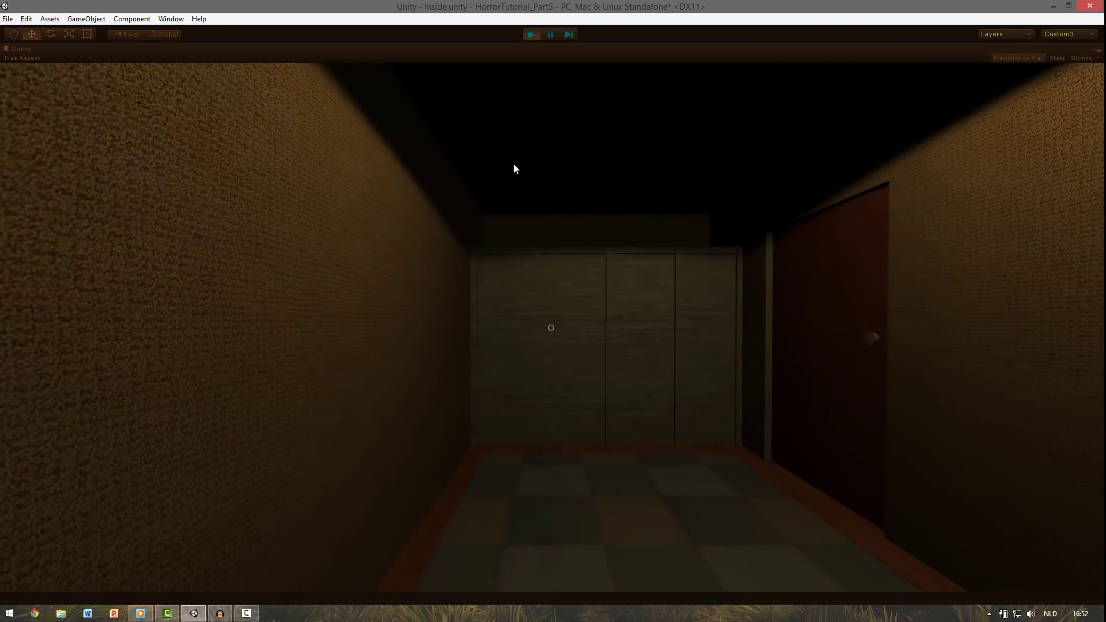
Step: Play-test the footsteps by walking around the hallway and opening the door, and stop play mode
key("w")
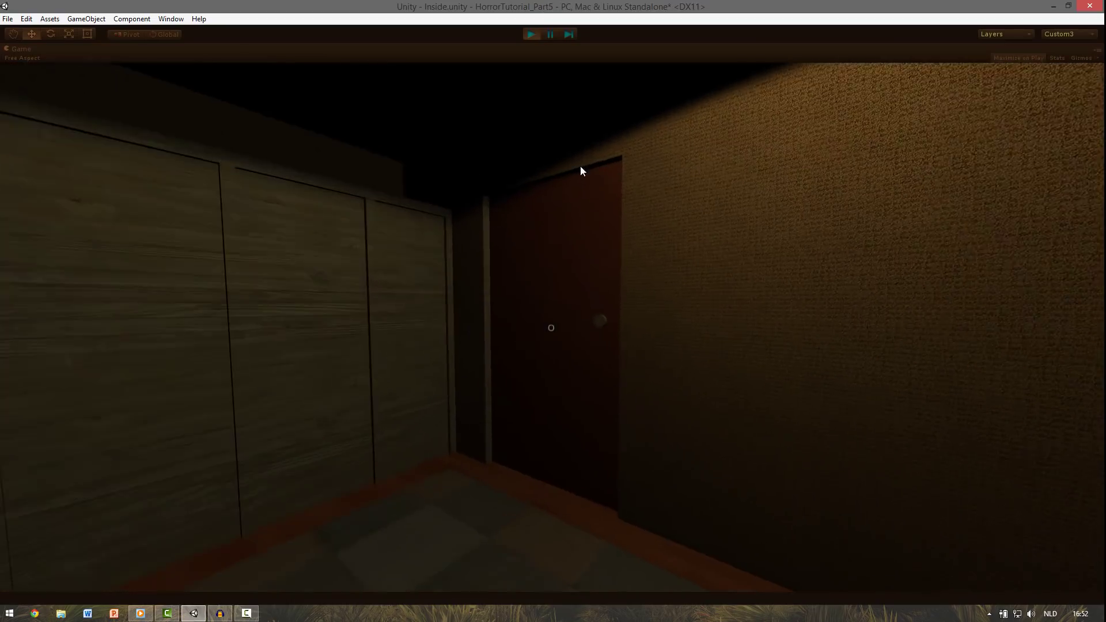
key("s")
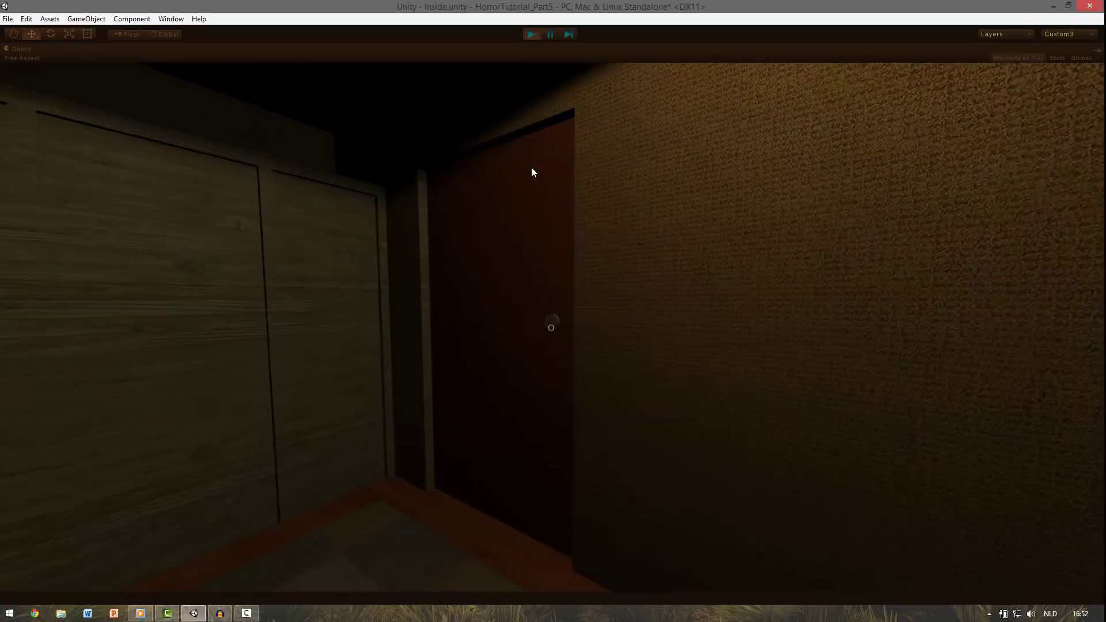
key("w")
key("e")
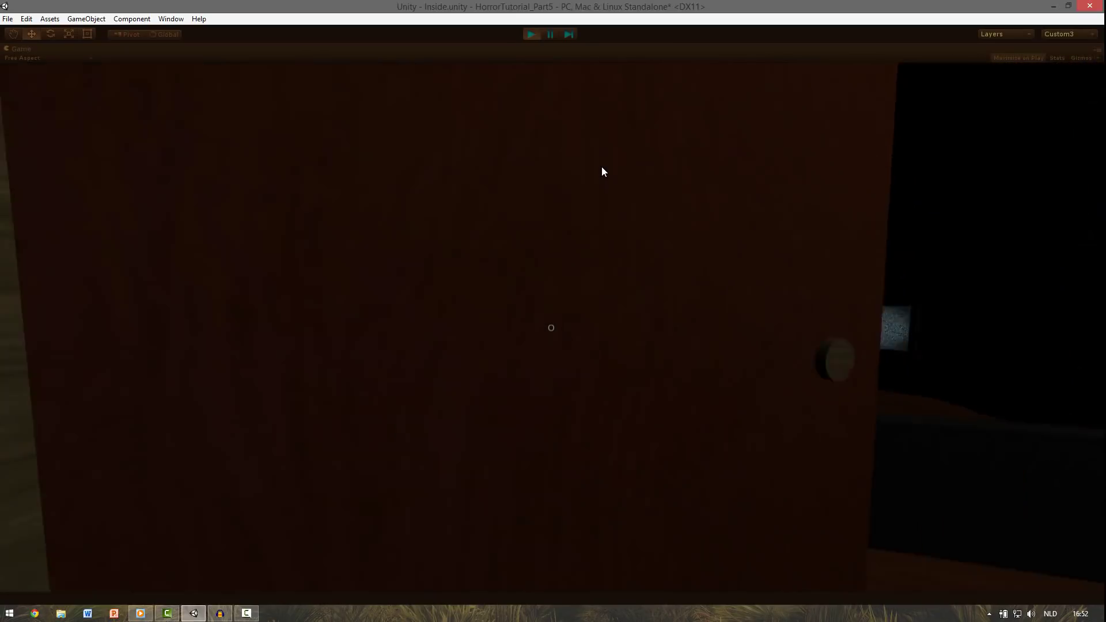
key("w")
key("ctrl+p")
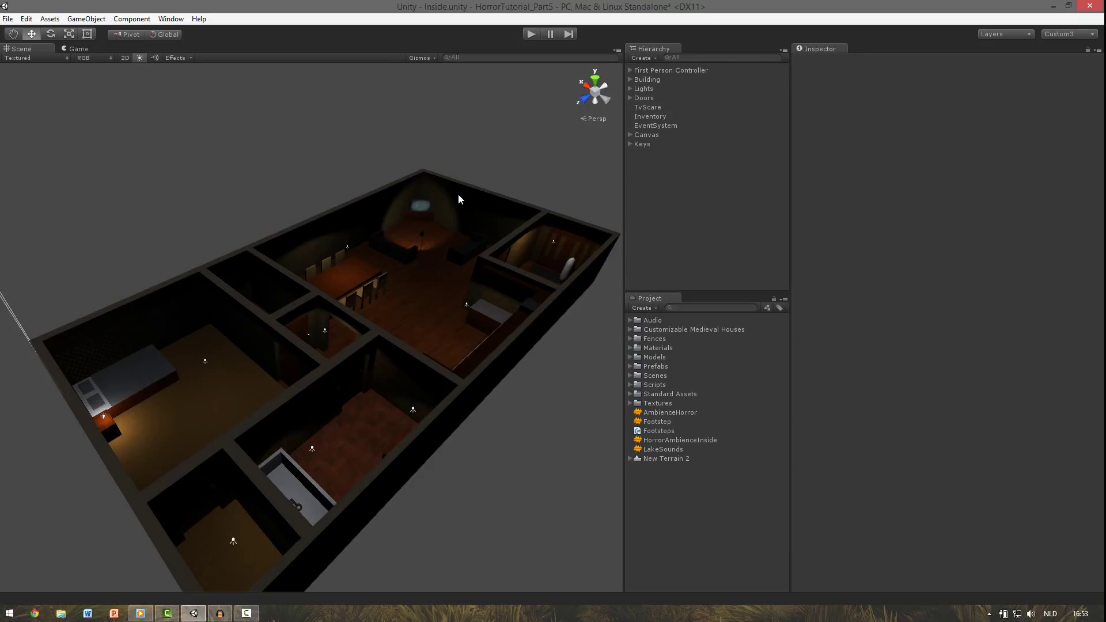
Step: Create an empty game object in the Inside scene and reset its transform
left_click(638, 57)
left_click(686, 71)
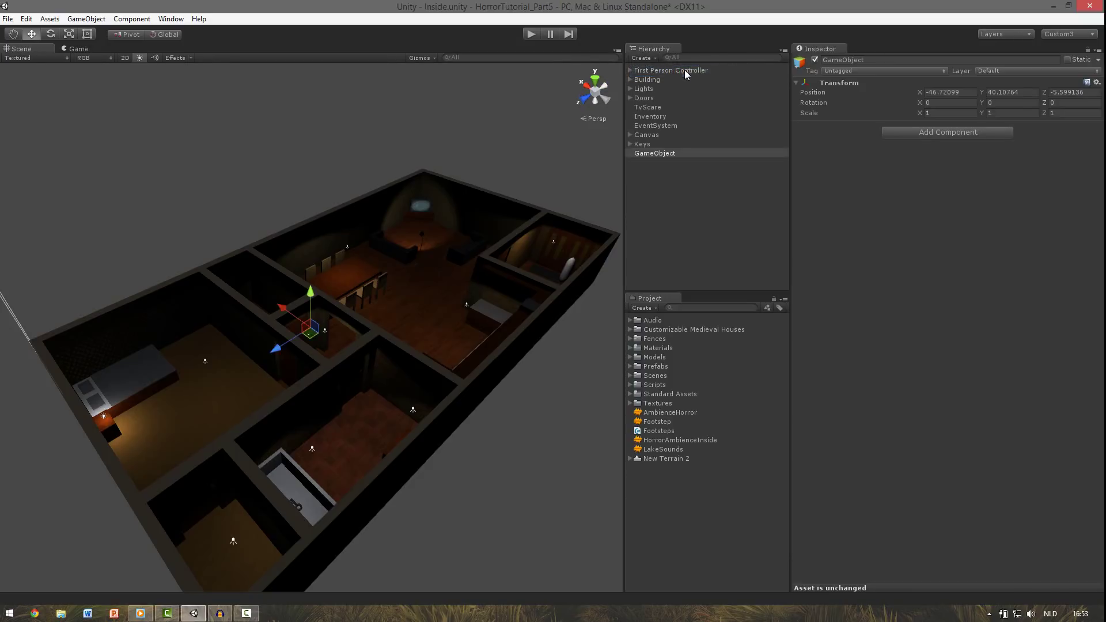
left_click(1097, 82)
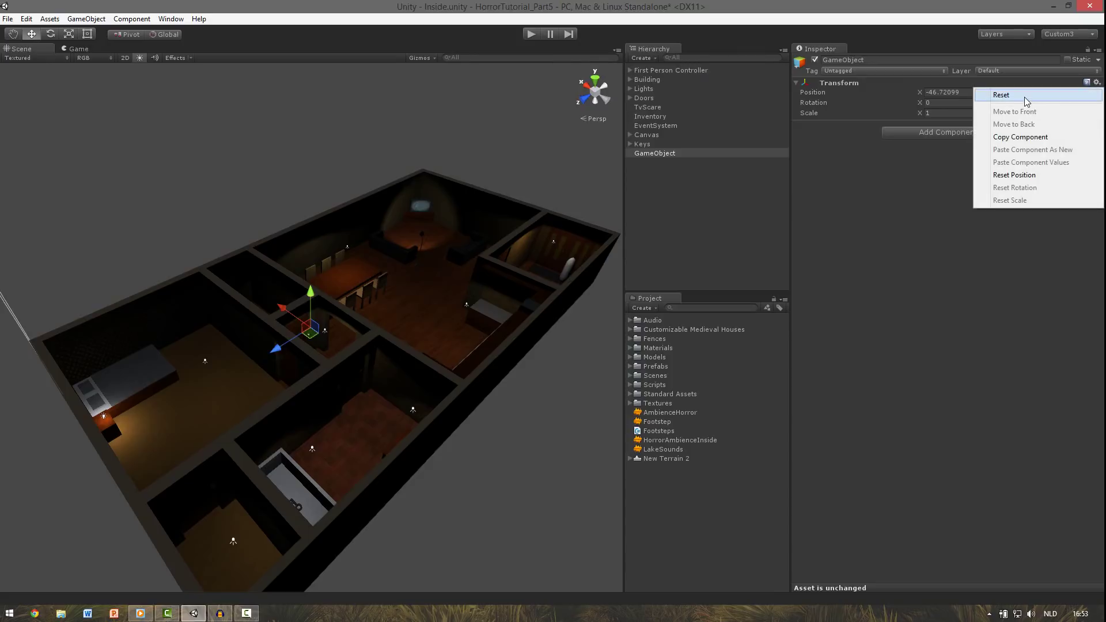
left_click(1005, 95)
Step: Rename the new empty game object to AmbientSound
left_click(891, 60)
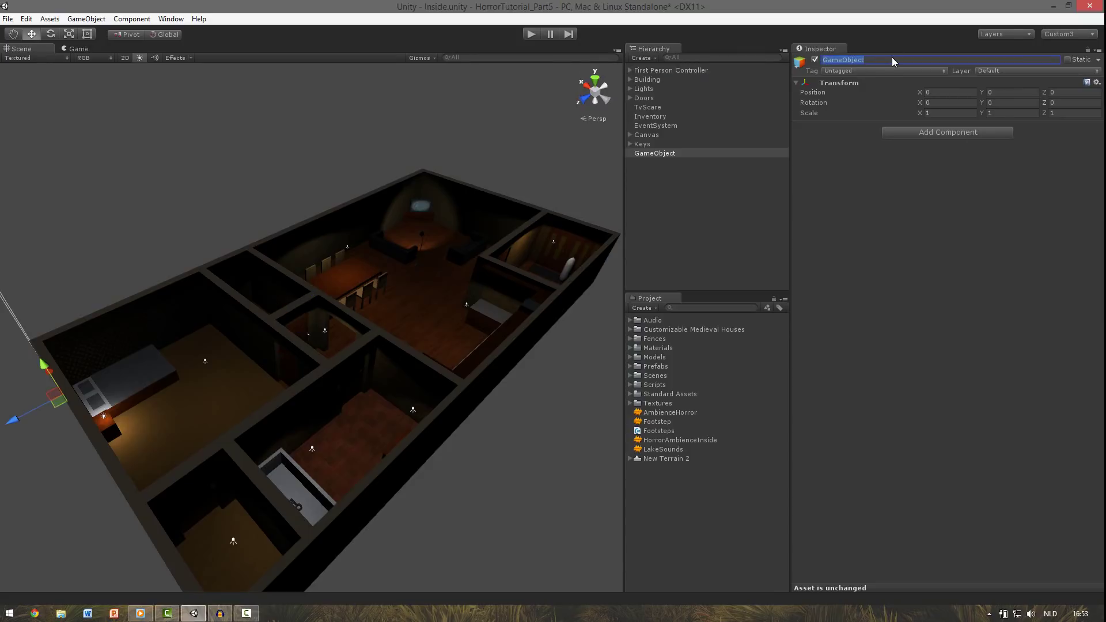
type("AmbientSound")
key("Return")
Step: Add an Audio Source component to the AmbientSound object
left_click(932, 132)
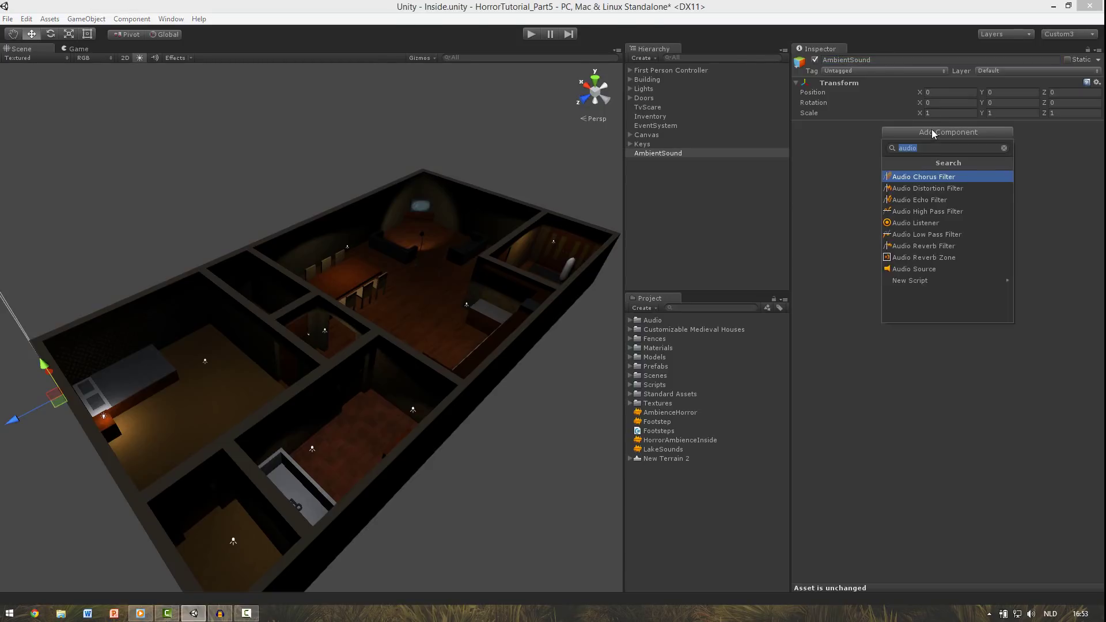
key("Down")
key("Down")
key("Down")
key("Down")
key("Down")
key("Down")
key("Down")
key("Down")
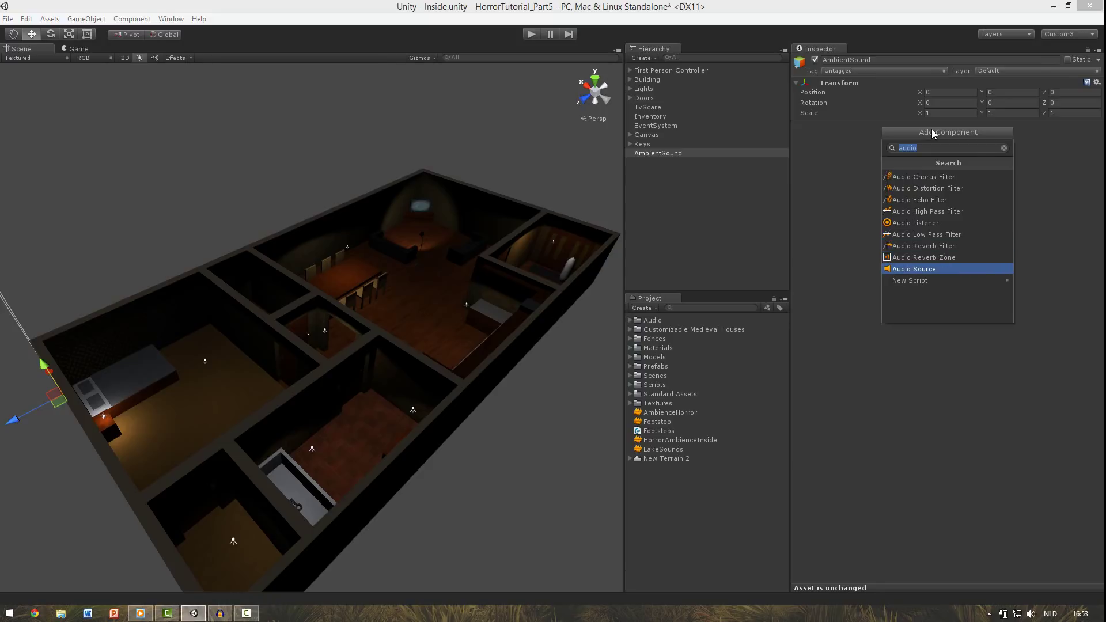
key("Return")
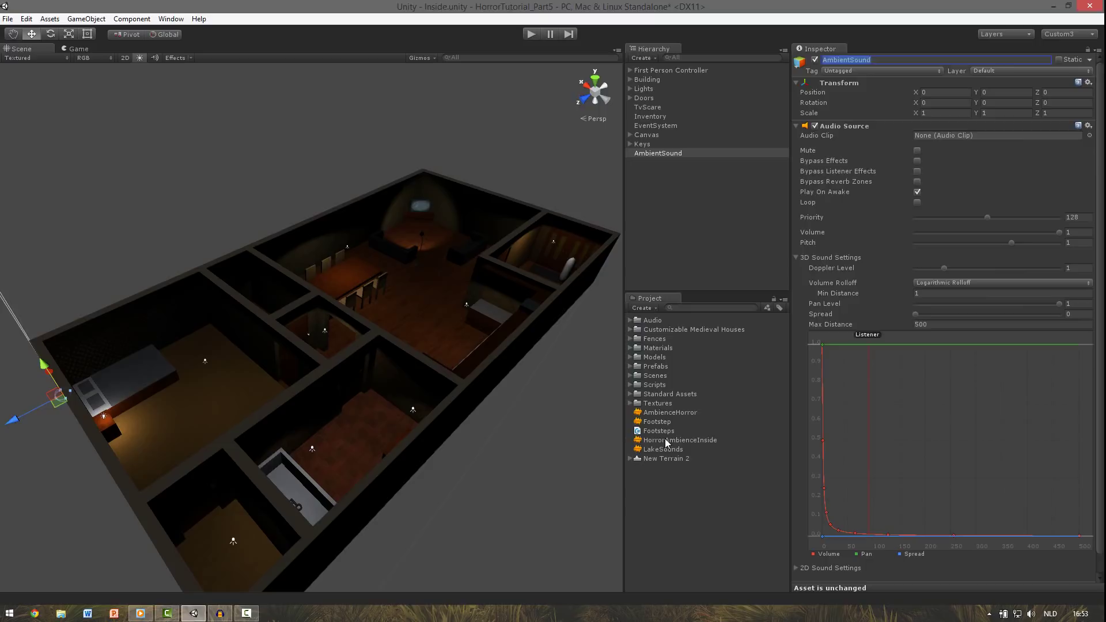
Step: Configure AmbientSound's Audio Source with the HorrorAmbienceInside clip, Loop enabled and a volume of 0.45
left_click_drag(668, 440, 980, 137)
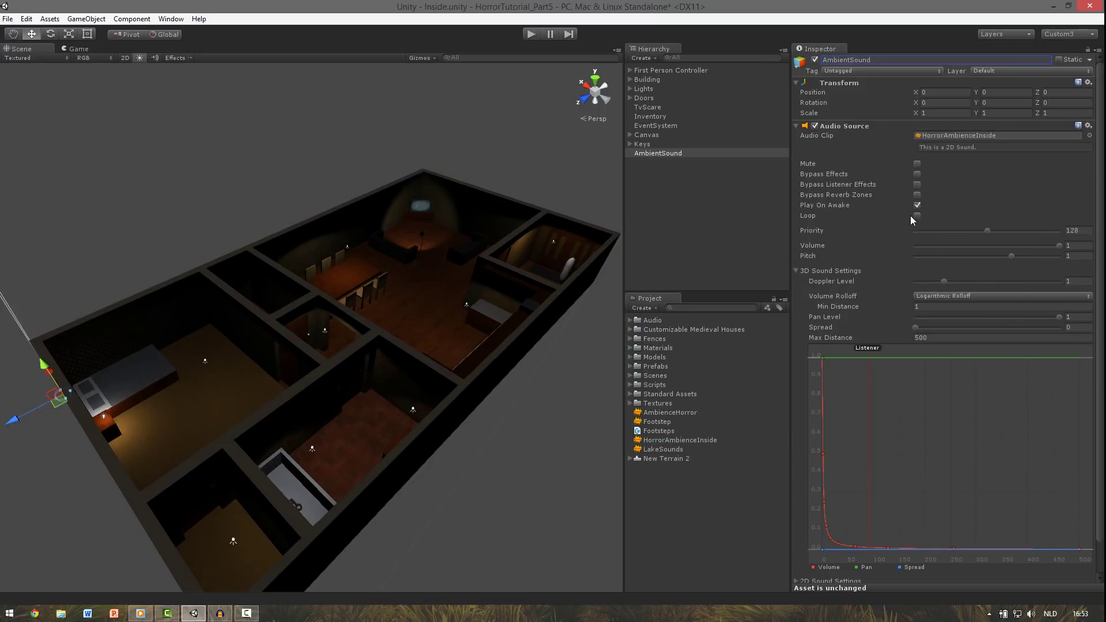
left_click(917, 215)
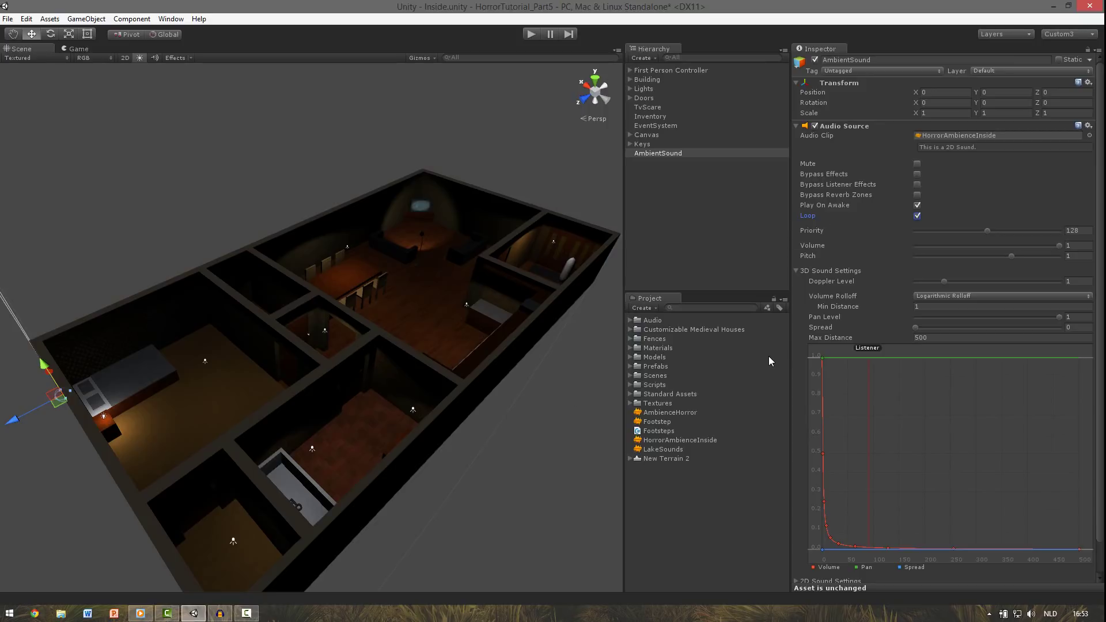
left_click(1056, 245)
left_click_drag(979, 247, 980, 246)
left_click(795, 271)
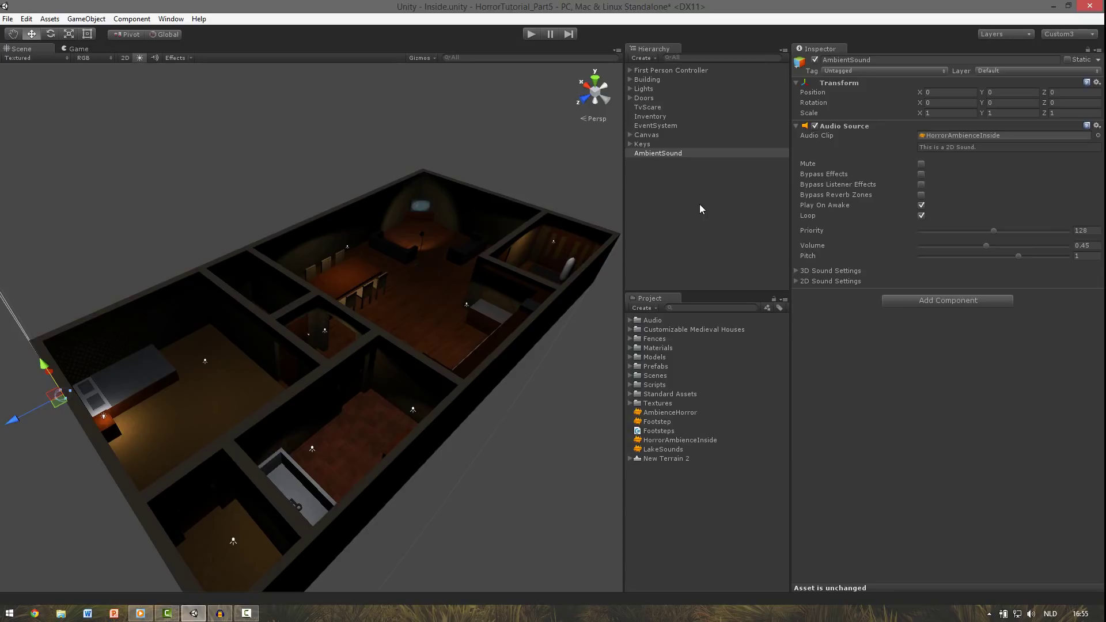
Step: Open the Outside scene from the Scenes folder, saving the changes to the Inside scene
left_click(630, 376)
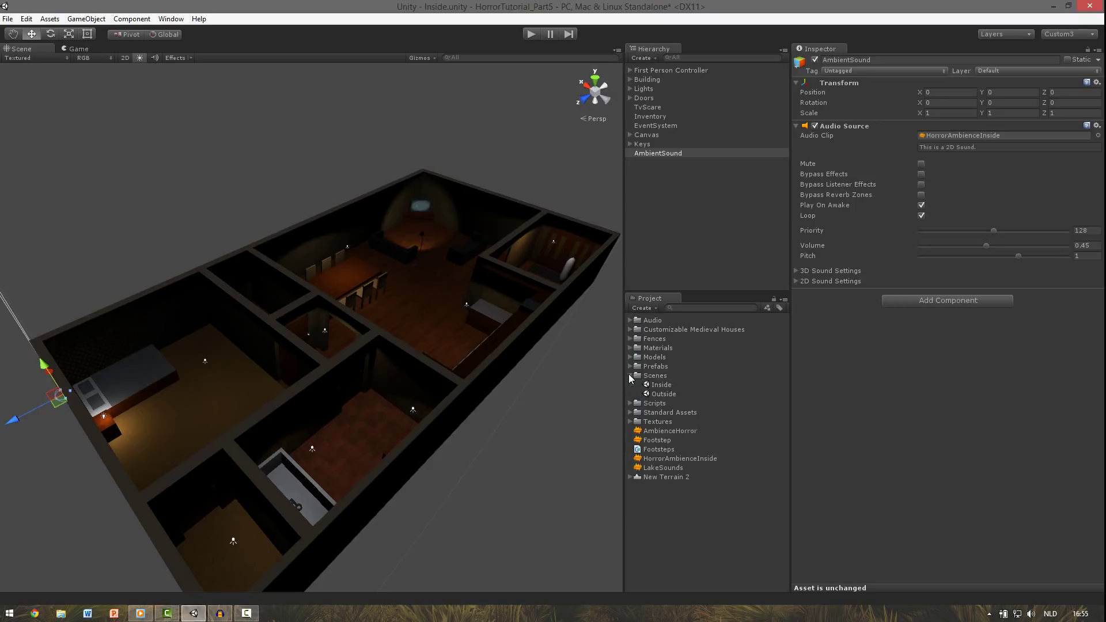
double_click(663, 394)
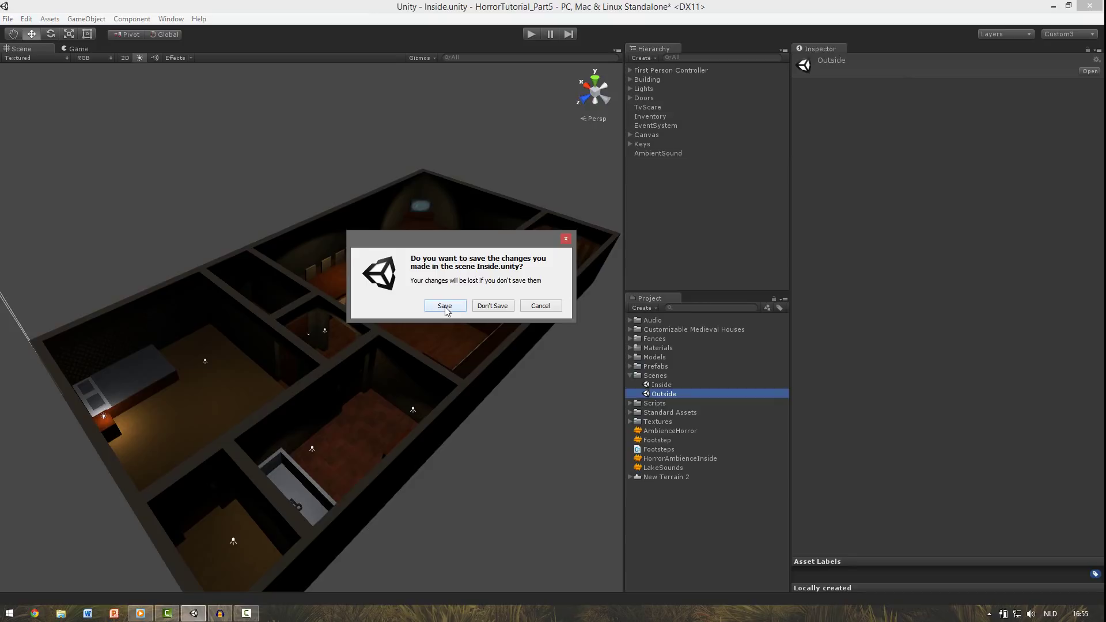
left_click(445, 306)
Step: Enable the Directional light object to light up the outdoor terrain
mouse_move(290, 185)
right_mouse_down()
mouse_move(289, 144)
mouse_move(289, 167)
right_mouse_up()
left_click(660, 117)
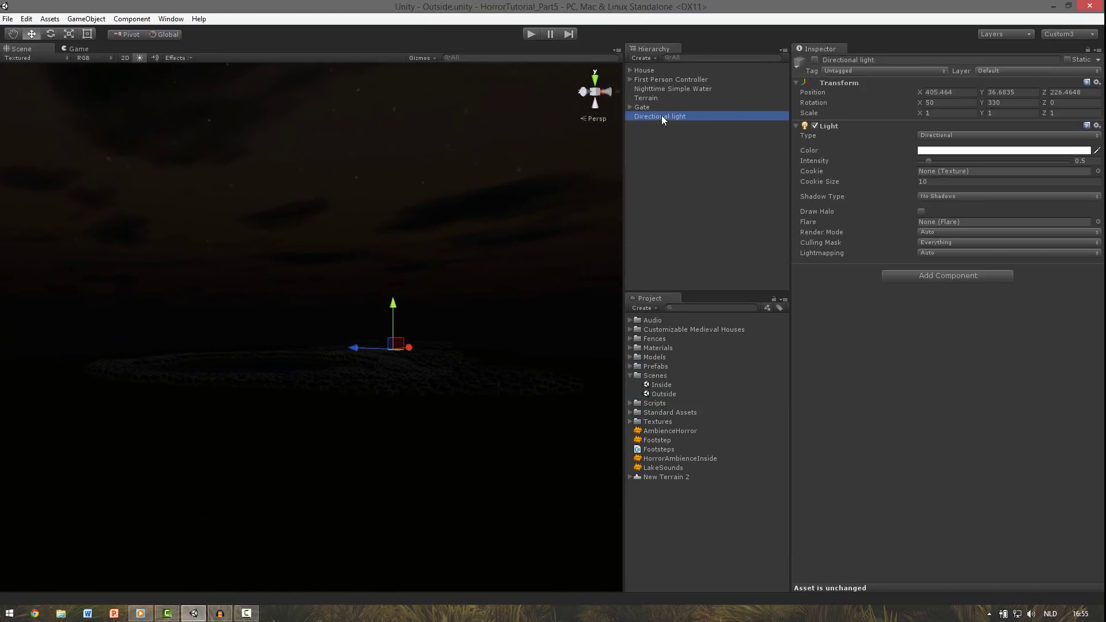
left_click(814, 60)
right_click_drag(510, 385, 476, 532)
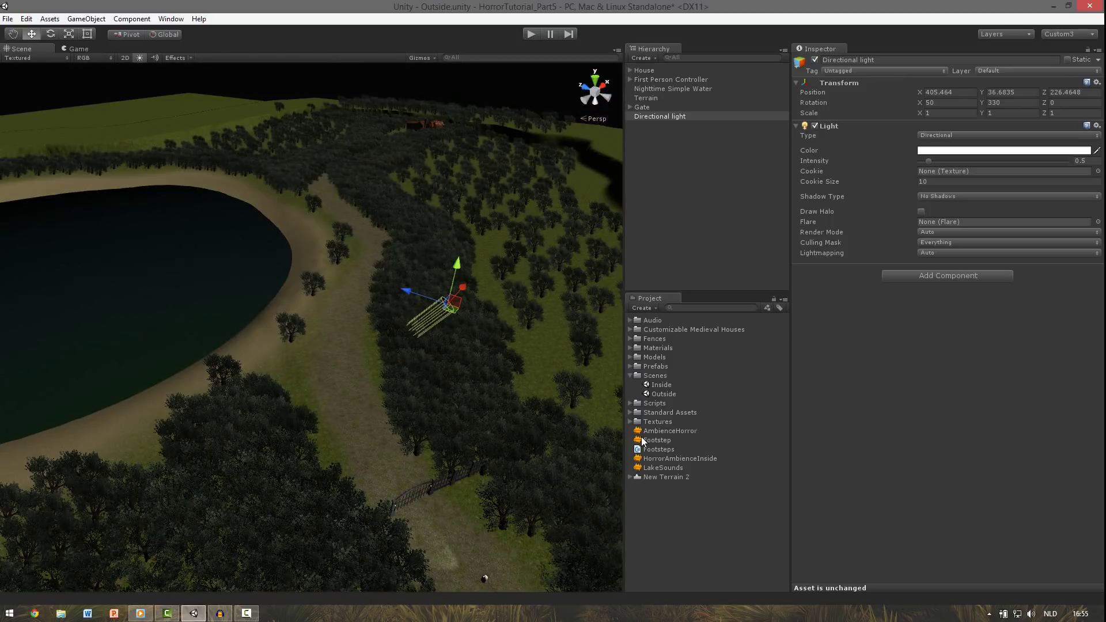
Step: Create an empty game object and move it over the middle of the lake, at about X 396.1, Y 8.4, Z 385.4
left_click(643, 58)
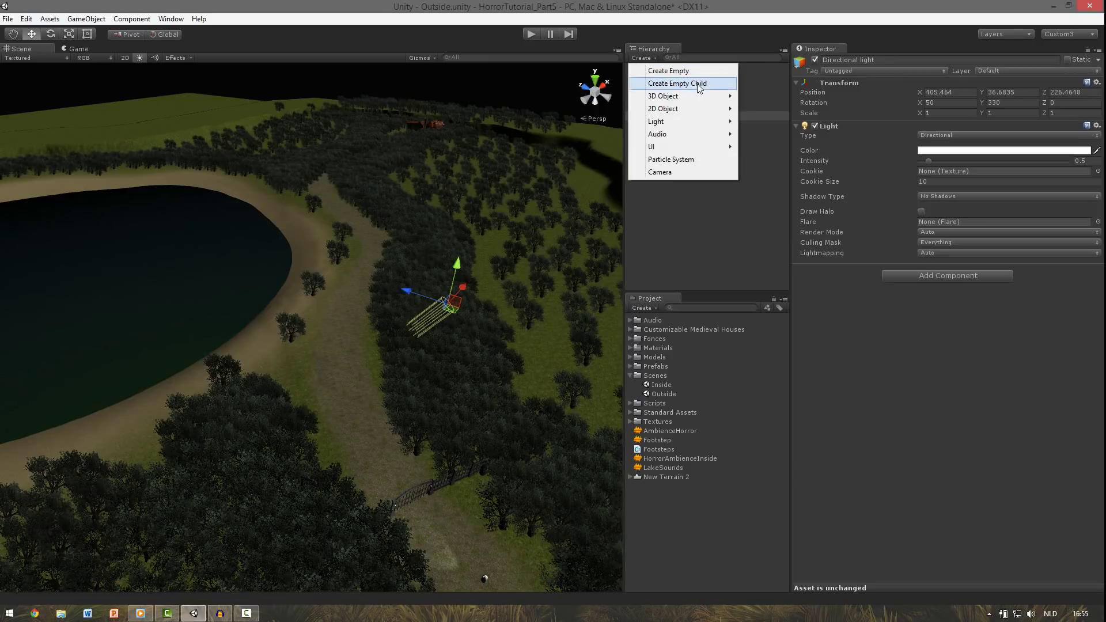
left_click(697, 74)
right_click_drag(415, 364, 112, 264)
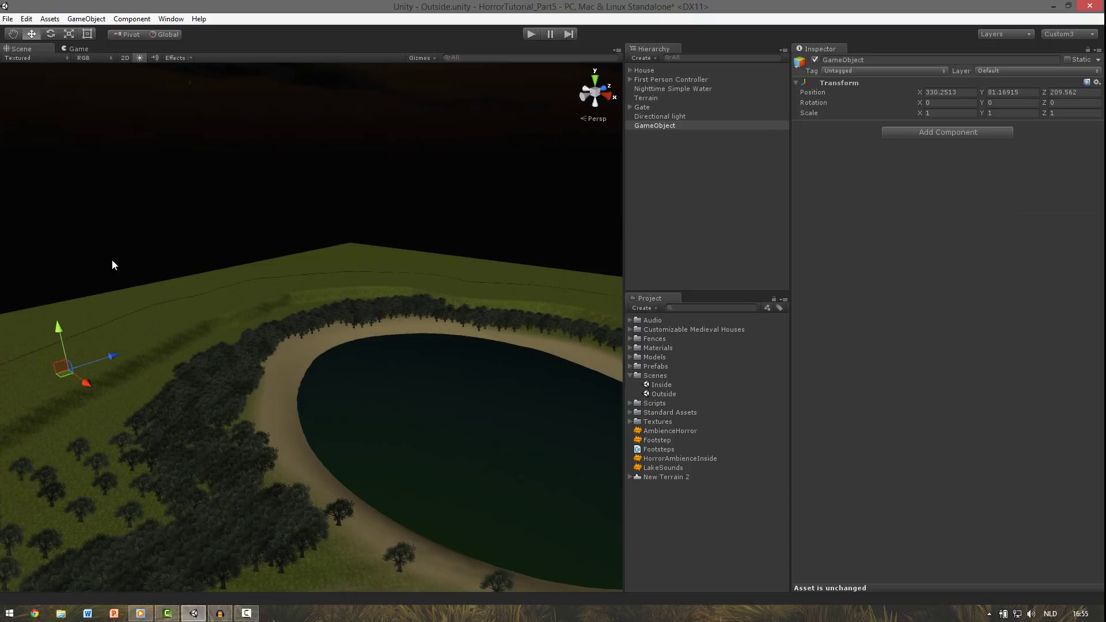
left_click_drag(59, 328, 95, 466)
right_click_drag(234, 420, 231, 469)
left_click_drag(124, 393, 535, 345)
right_click_drag(403, 395, 233, 404)
right_click_drag(371, 395, 392, 323)
left_click_drag(396, 358, 401, 333)
Step: Add an Audio Source component to the game object over the lake
left_click(914, 133)
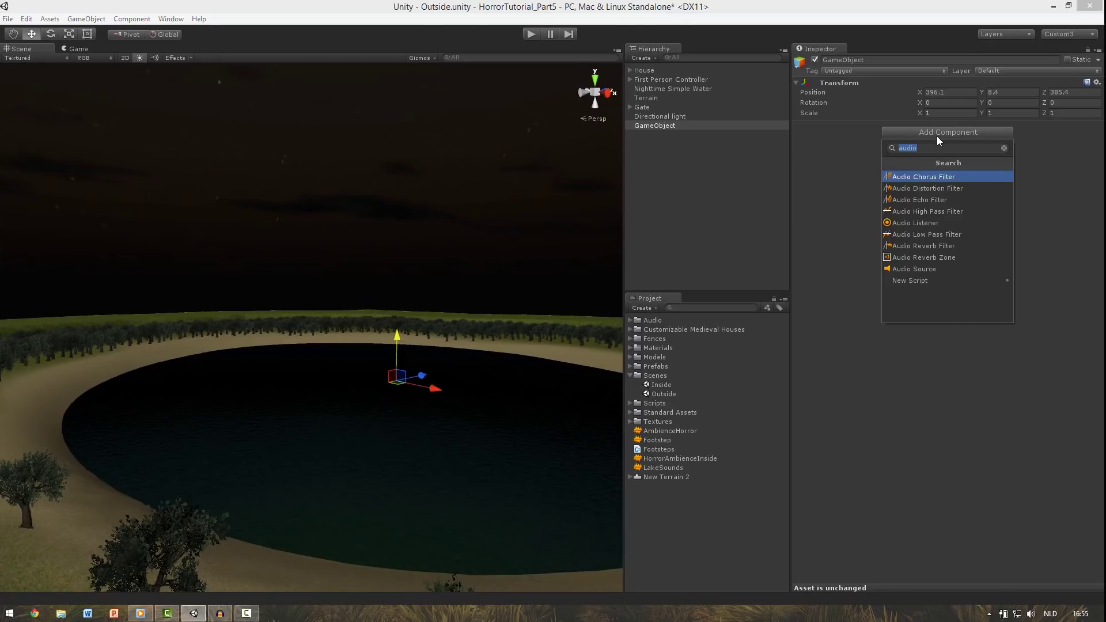
key("Down")
key("Down")
key("Down")
key("Down")
key("Down")
key("Down")
key("Down")
key("Down")
key("Return")
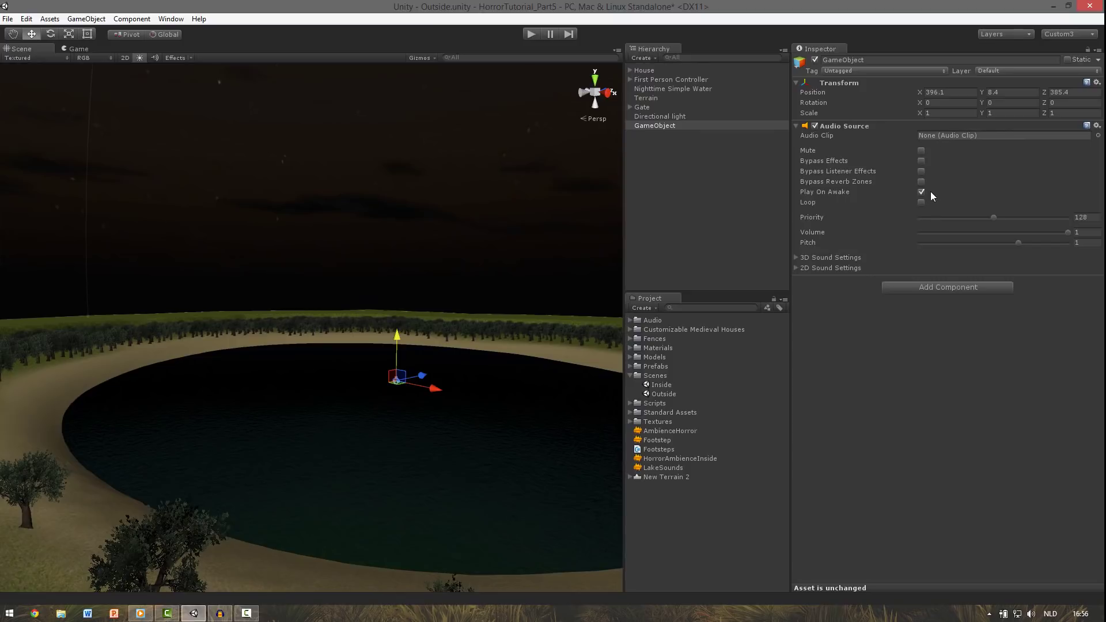
Step: Enable Loop on the lake object's Audio Source and set its volume to 0.5
left_click(920, 202)
left_click_drag(1064, 232, 998, 232)
type("0.5")
Step: Name the lake object amientLake and assign the LakeSounds clip to its Audio Source
left_click(912, 59)
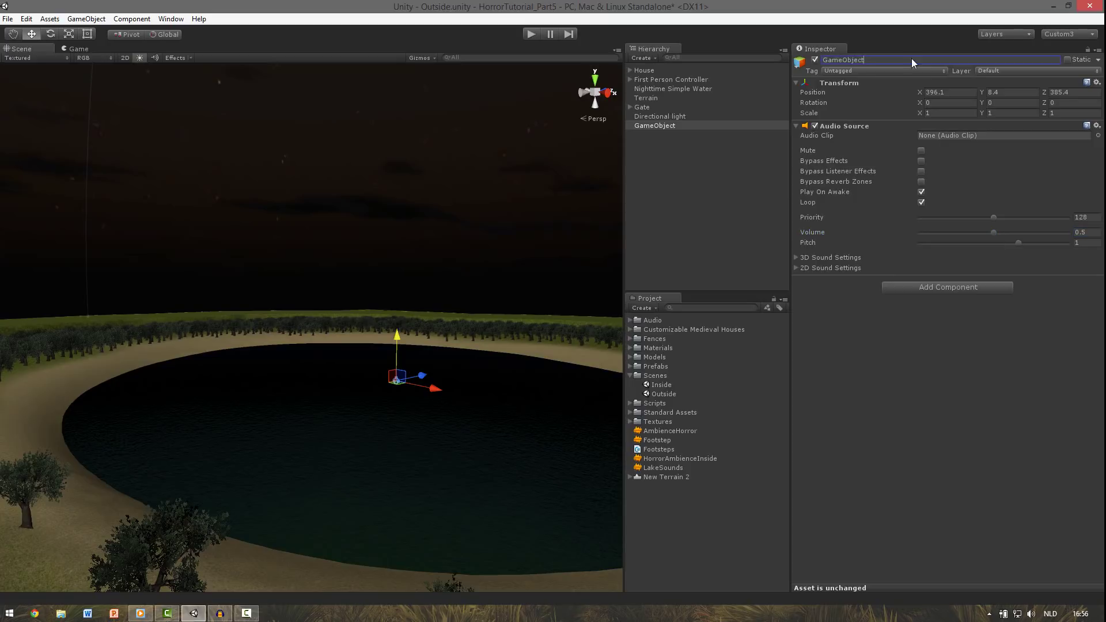
type("amientLake")
left_click_drag(652, 468, 962, 136)
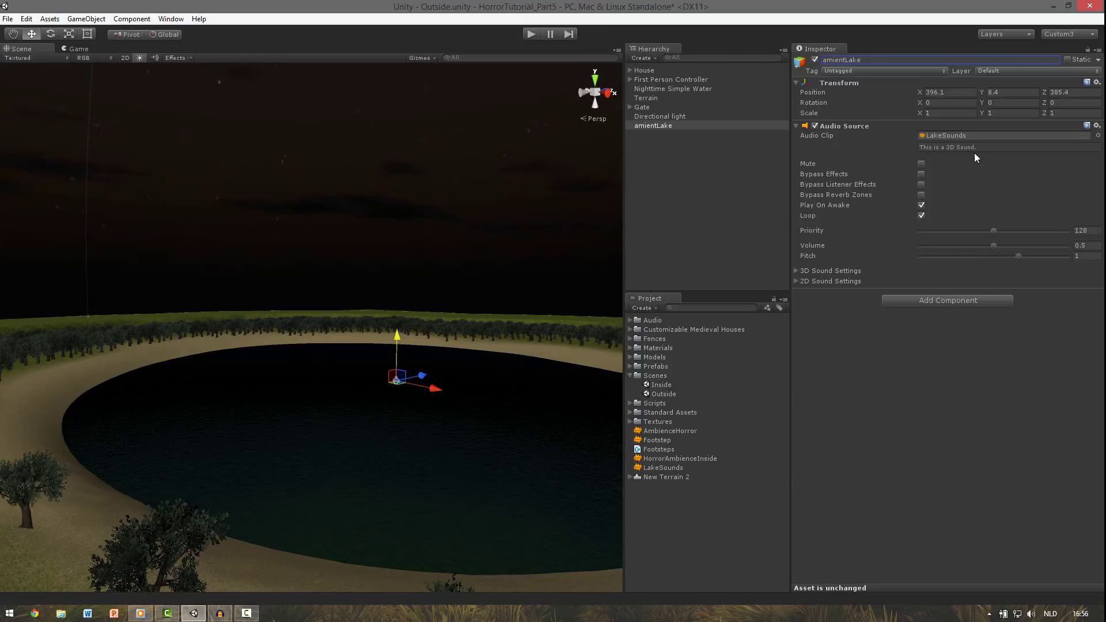
Step: Expand the 3D Sound Settings of the lake's Audio Source and examine the rolloff curve against the lake area
left_click(795, 271)
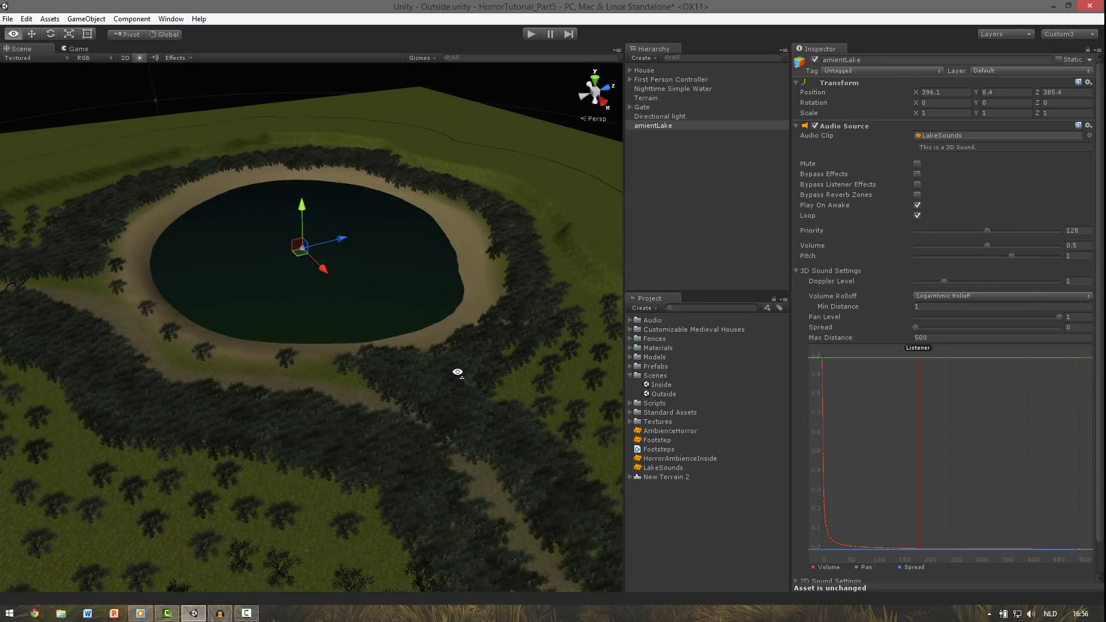
right_click_drag(457, 370, 442, 369)
left_click_drag(442, 368, 458, 374, "alt")
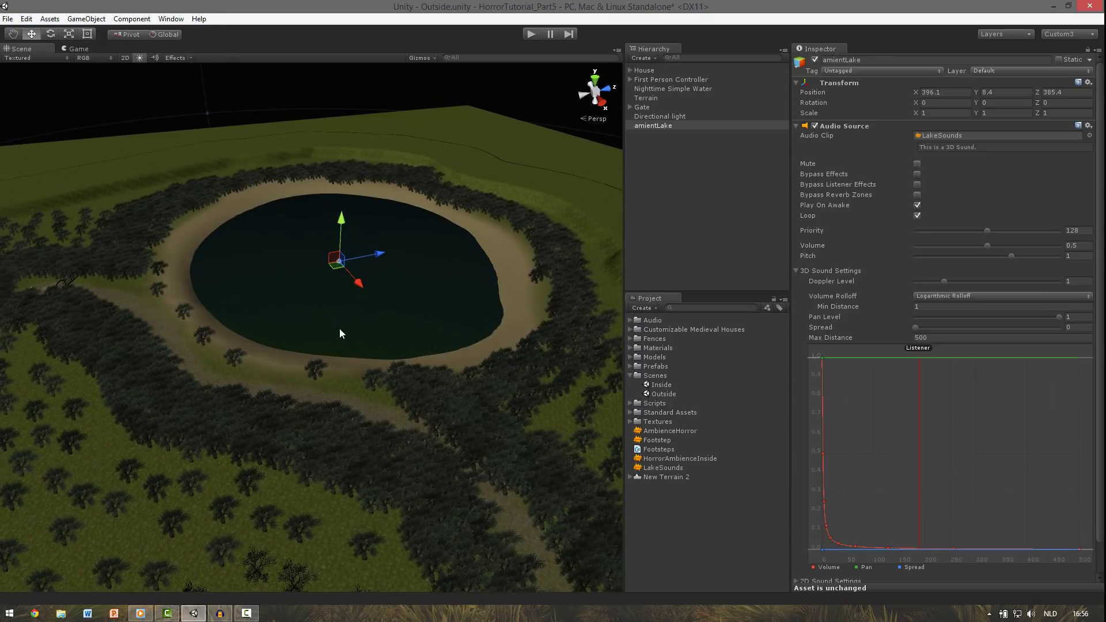
left_click_drag(340, 333, 333, 316, "alt")
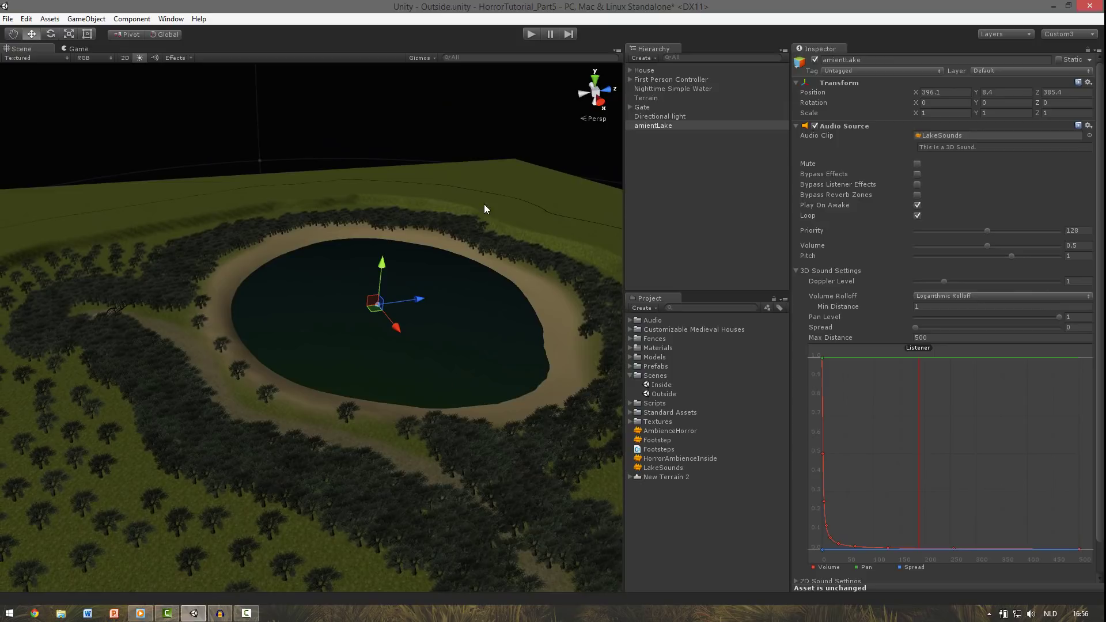
Step: Move the First Person Controller closer to the lake shore, to about X 395.8, Y 12.3, Z 248.4
left_click(677, 79)
right_click_drag(370, 219, 283, 236)
left_click_drag(284, 236, 281, 247, "alt")
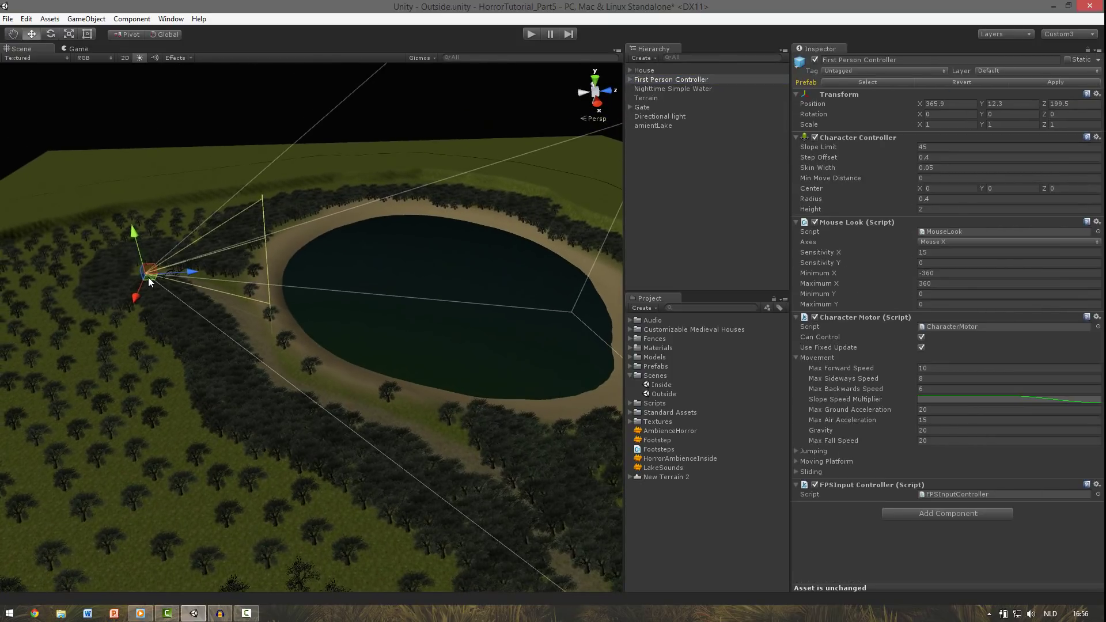
left_click_drag(147, 278, 222, 296)
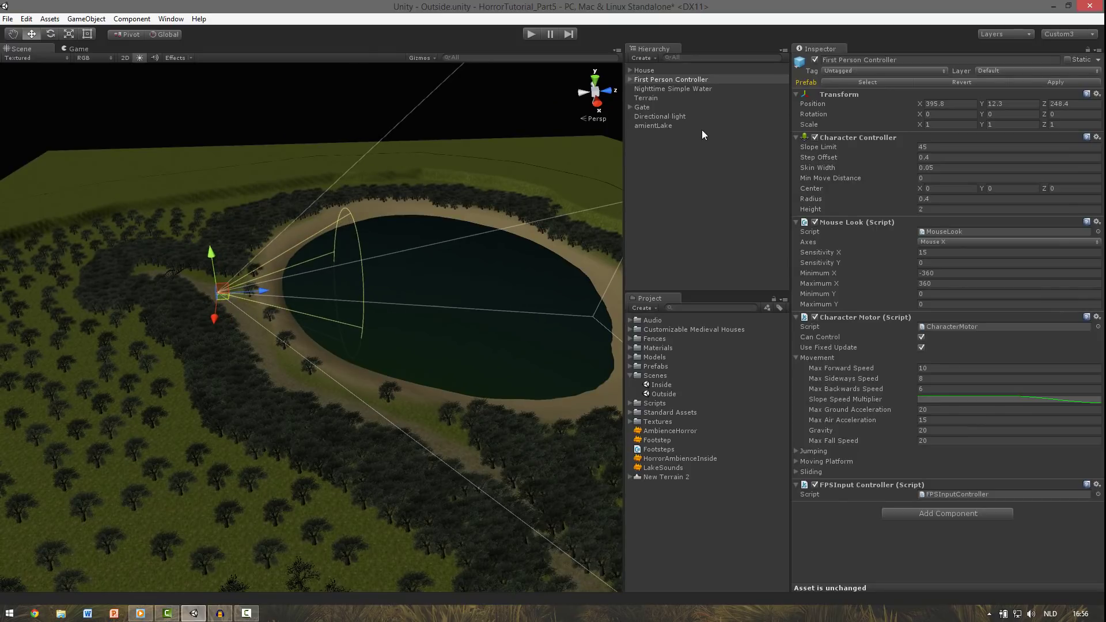
Step: Correct the name of the lake sound object to ambientLake
left_click(674, 127)
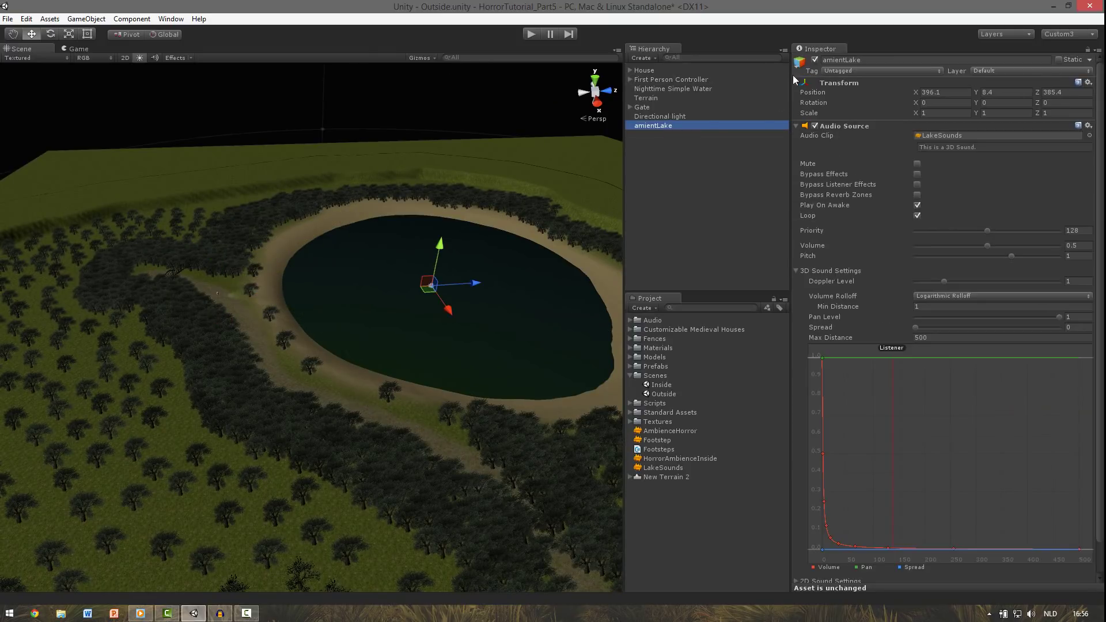
left_click(831, 61)
type("b")
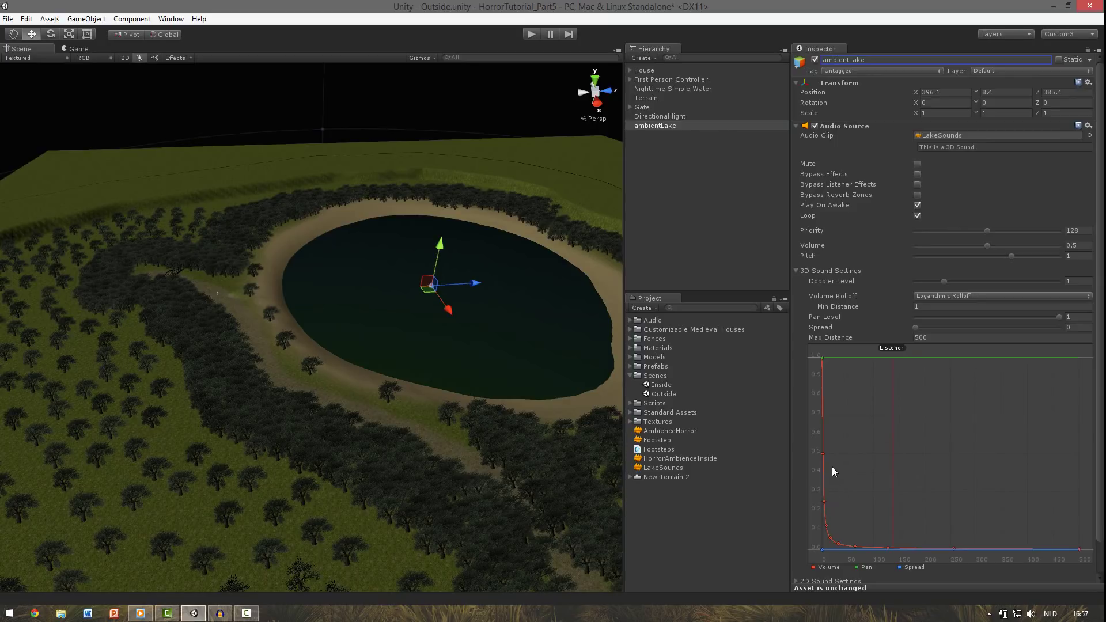
Step: Replace the logarithmic volume rolloff of ambientLake with a smooth custom curve that falls from full volume
left_click_drag(810, 434, 890, 566)
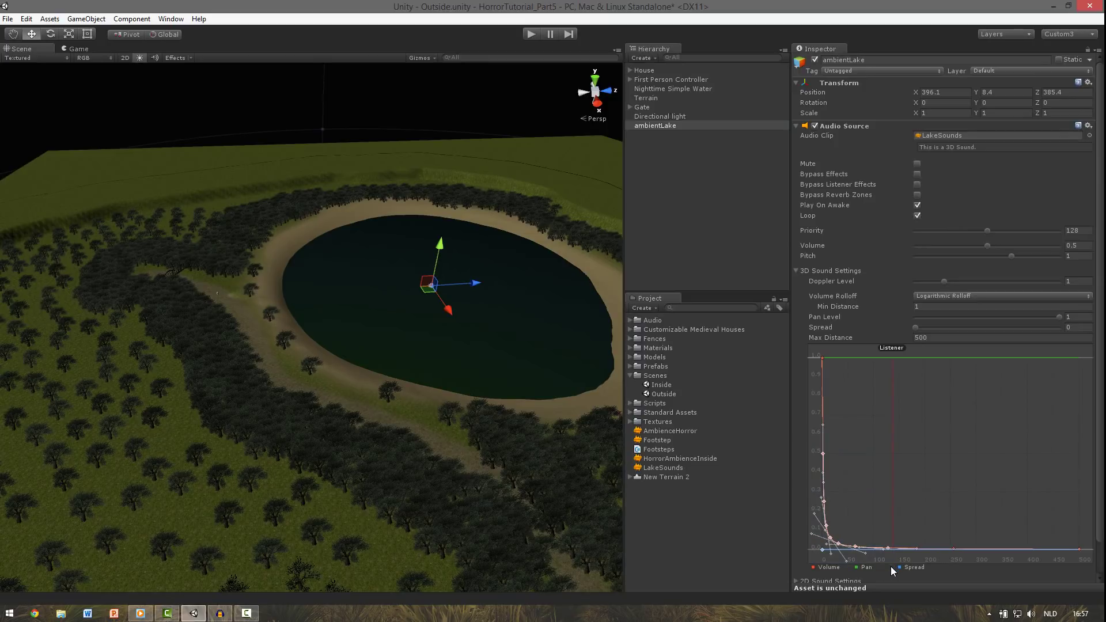
key("Delete")
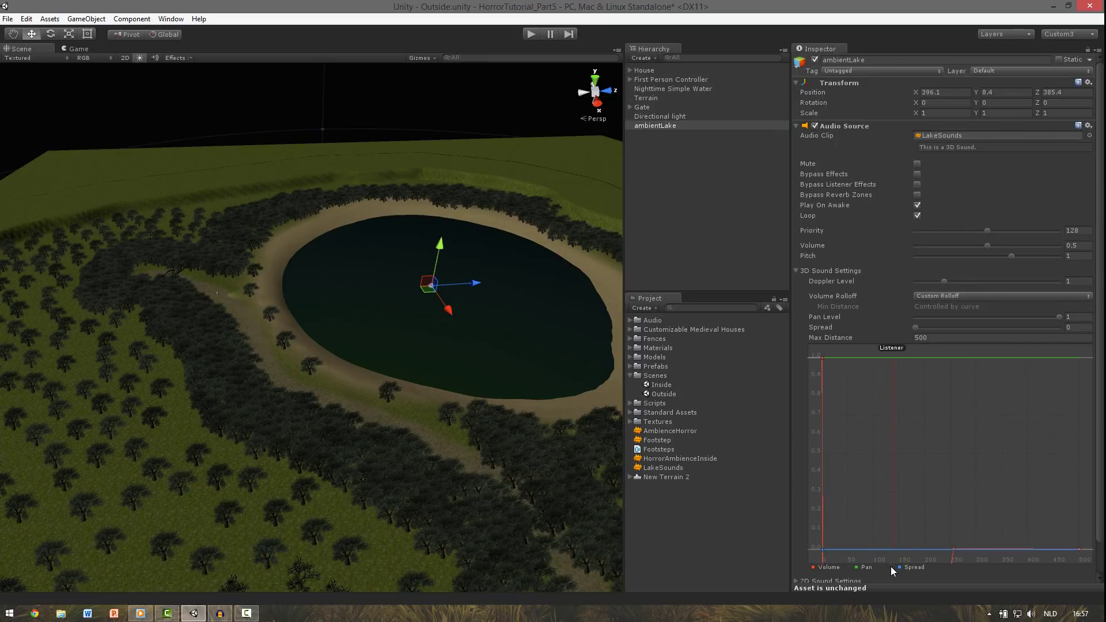
left_click(822, 358)
left_click_drag(824, 385, 854, 359)
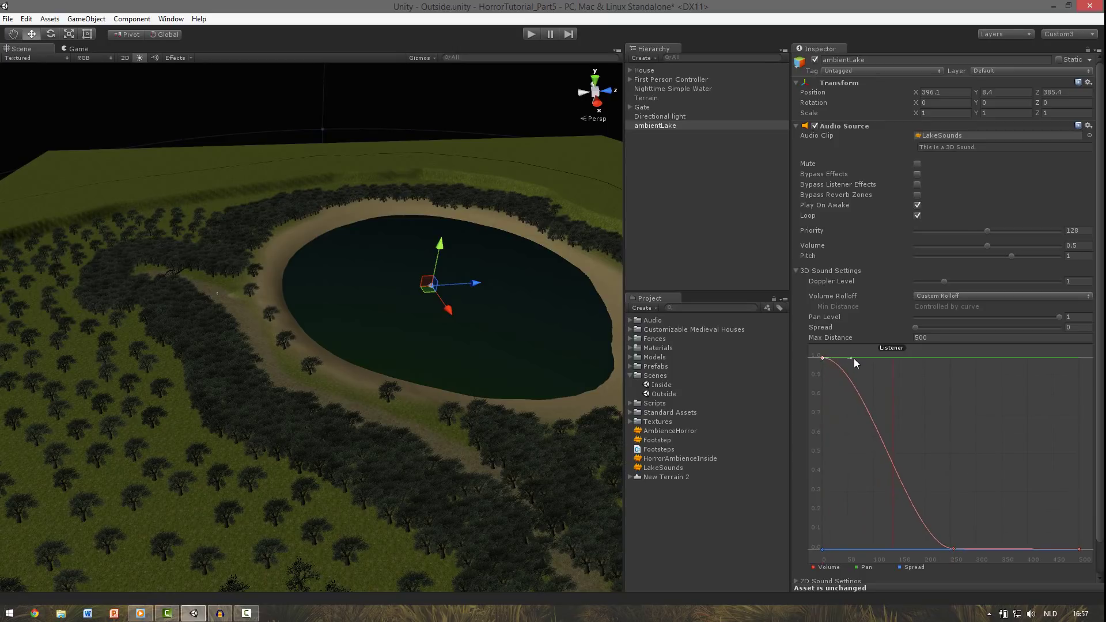
Step: Pull the lake curve's zero-volume point in to a distance of about 185 and raise Spread to about 61.6
left_click(941, 527)
left_click_drag(953, 549, 921, 552)
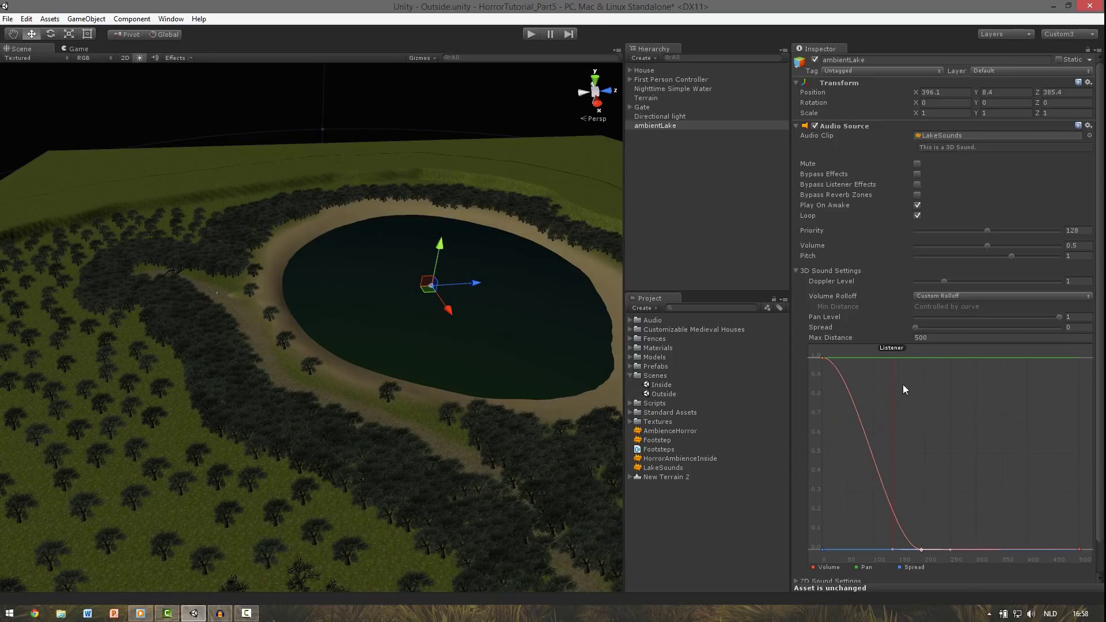
left_click(848, 551)
left_click_drag(847, 551, 848, 517)
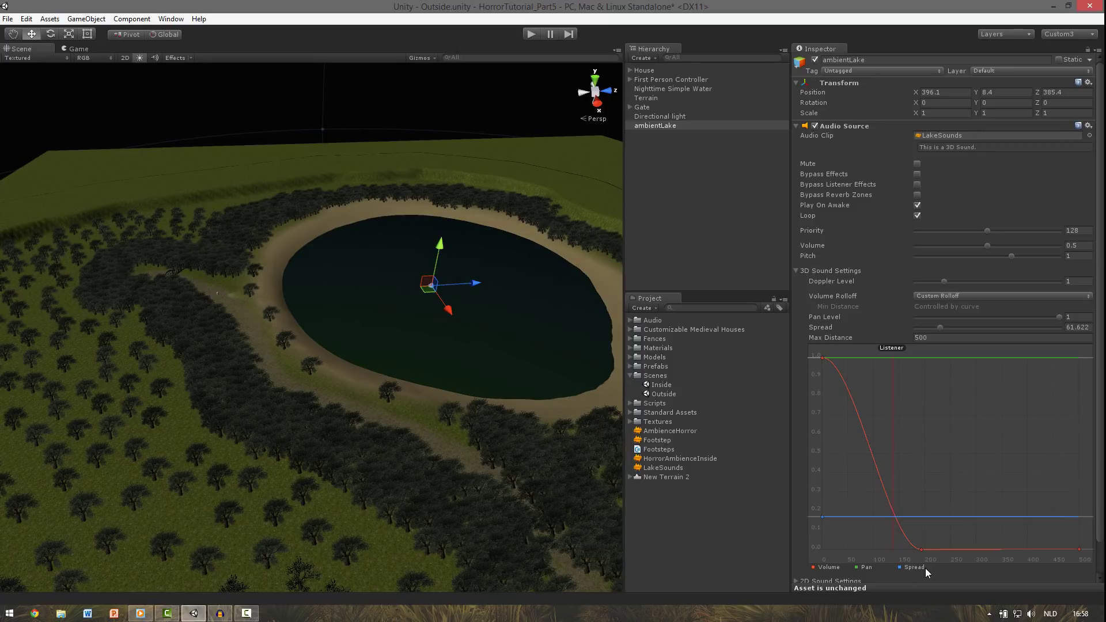
Step: Duplicate ambientLake and rename the copy AmbientNoise
left_click(659, 125)
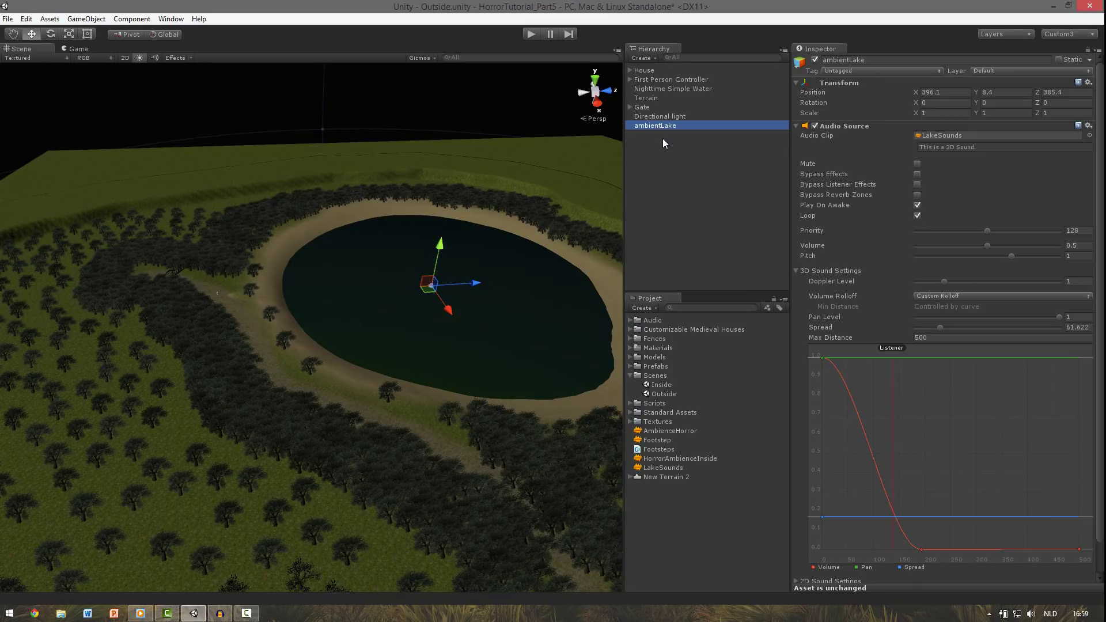
key("ctrl+d")
left_click(884, 61)
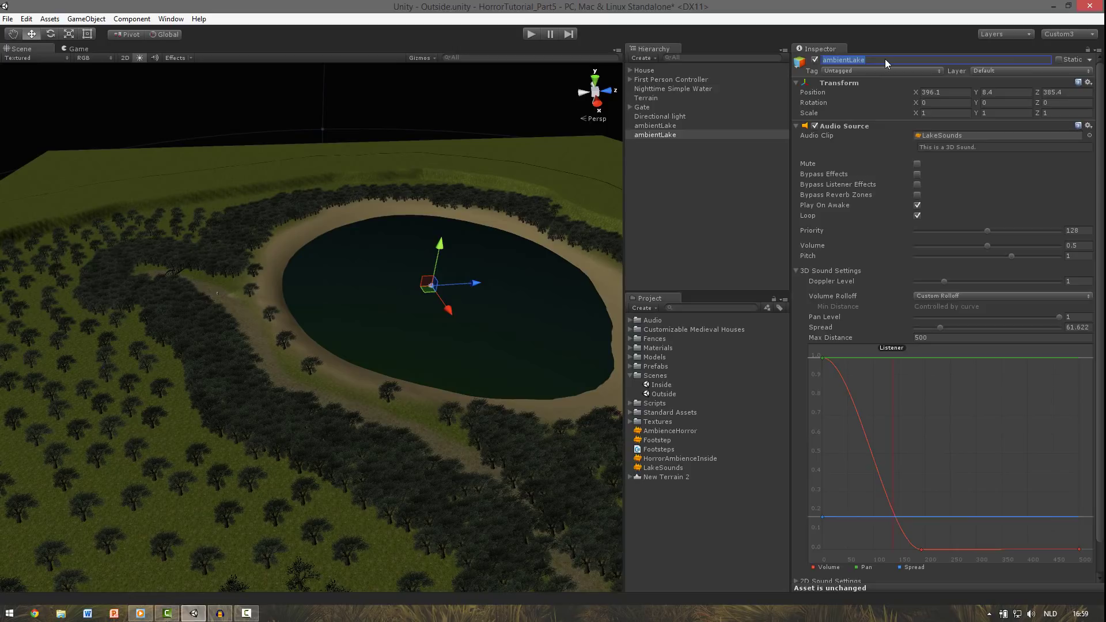
type("AmbientNoise")
key("Return")
Step: Assign the AmbienceHorror clip to AmbientNoise's Audio Source and collapse its 3D Sound Settings
left_click_drag(660, 428, 950, 136)
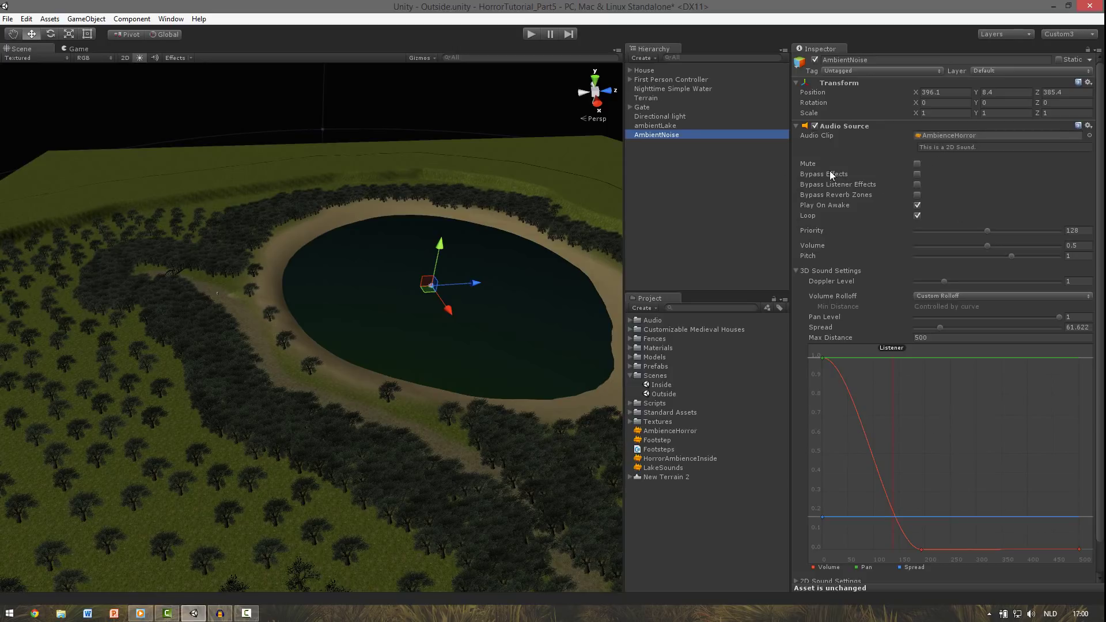
left_click(796, 271)
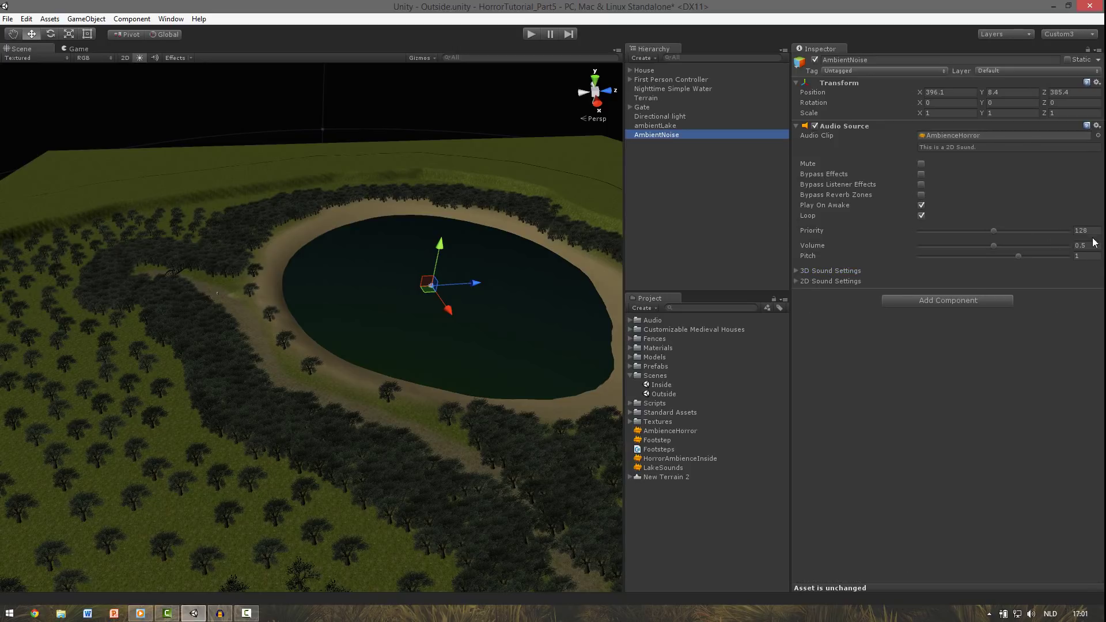
Step: Create an empty game object near the house in the Outside scene
left_click_drag(205, 196, 610, 232, "alt")
key("f")
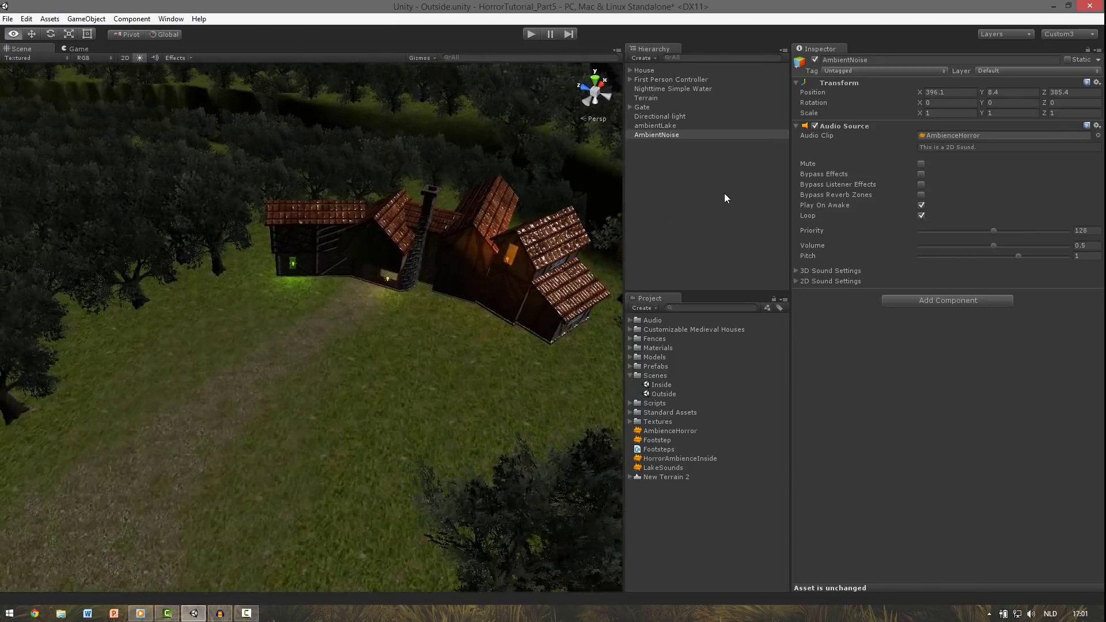
right_click_drag(725, 194, 738, 164)
left_click(648, 58)
left_click(712, 187)
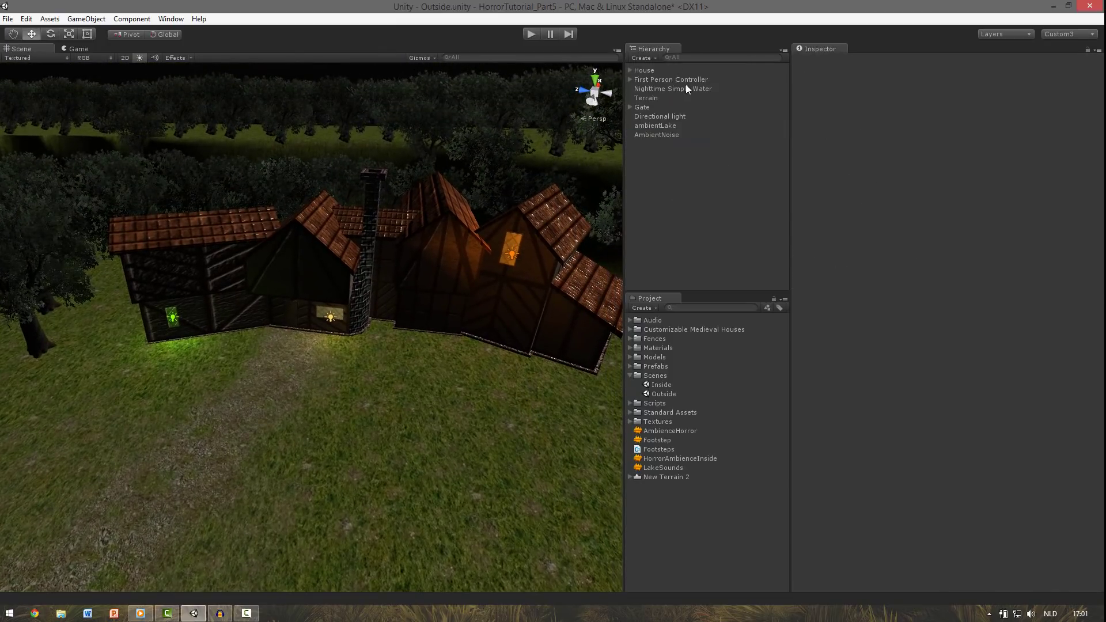
left_click(646, 57)
left_click(663, 69)
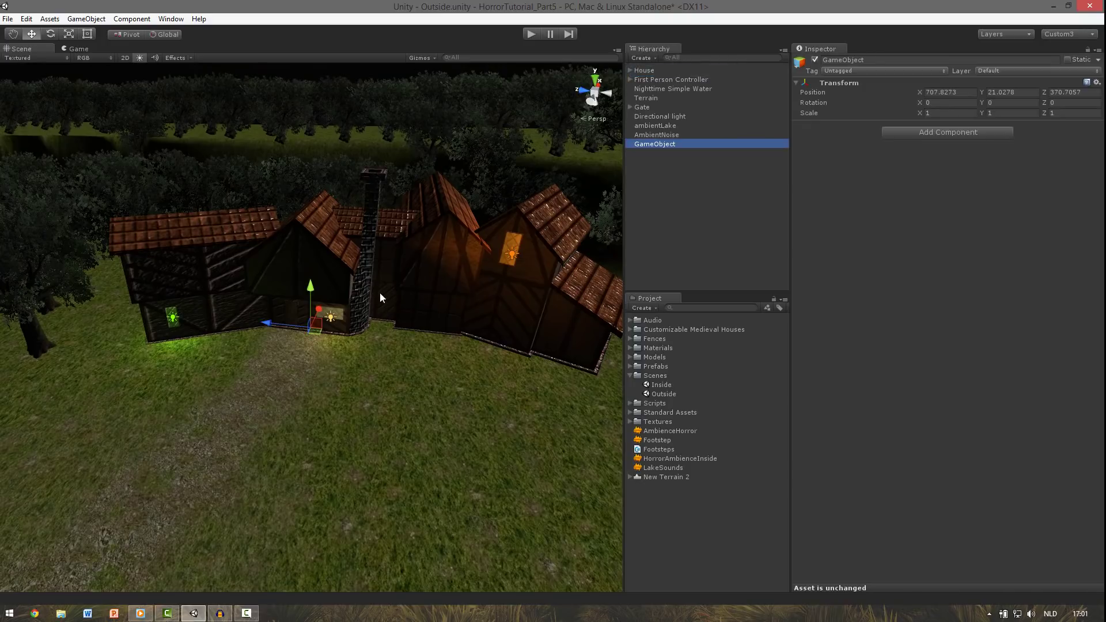
Step: Move the empty object to the house entrance, just above the door, at about X 727.27, Y 12.52, Z 375.98
left_click_drag(379, 292, 400, 309, "alt")
right_click_drag(400, 309, 306, 316)
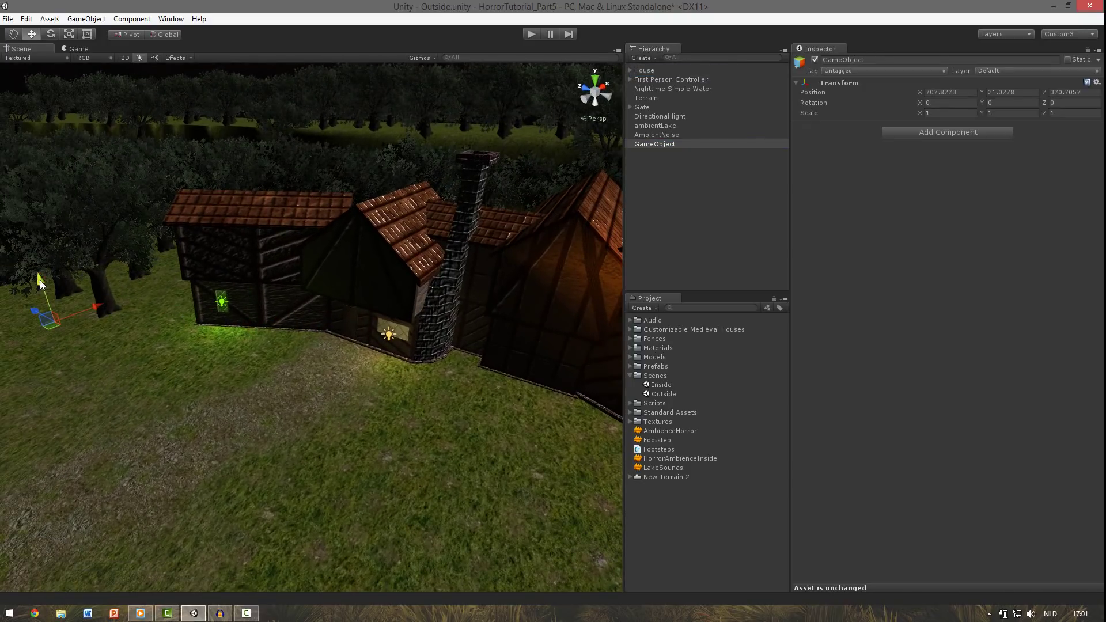
left_click_drag(38, 280, 358, 328)
left_click_drag(300, 427, 400, 378, "alt")
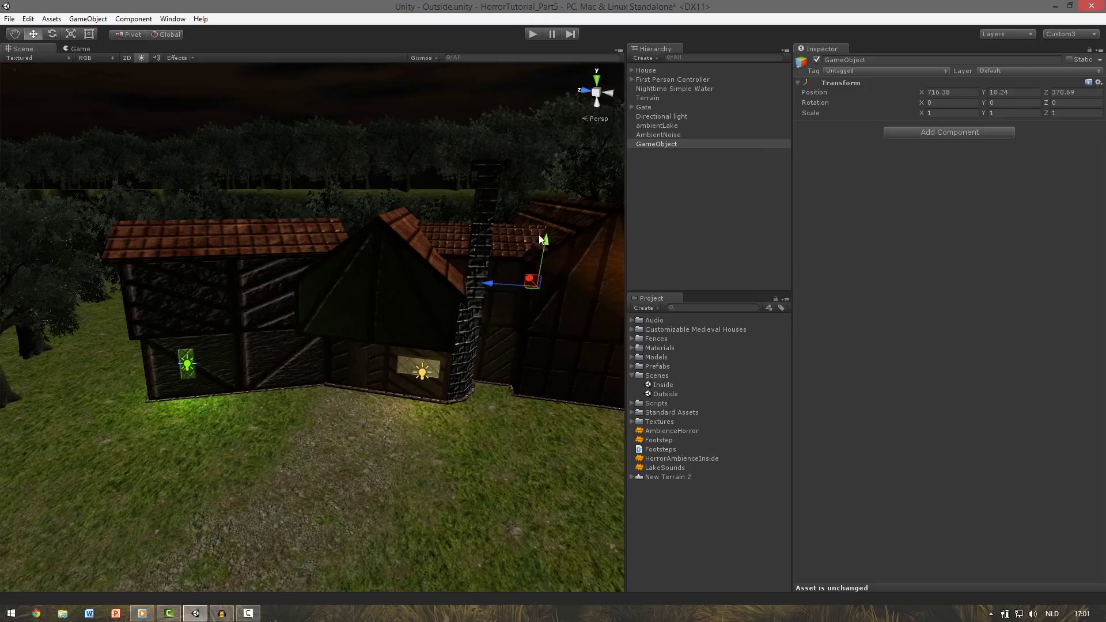
left_click_drag(541, 245, 651, 448)
right_click_drag(398, 427, 686, 423)
left_click_drag(231, 374, 185, 376)
right_click_drag(405, 377, 176, 371)
left_click_drag(230, 303, 230, 341)
left_click_drag(269, 385, 337, 380)
right_click_drag(339, 379, 488, 403)
left_click_drag(488, 404, 513, 397, "alt")
Step: Add an Audio Source component to the house's empty object and enable Loop
left_click(908, 137)
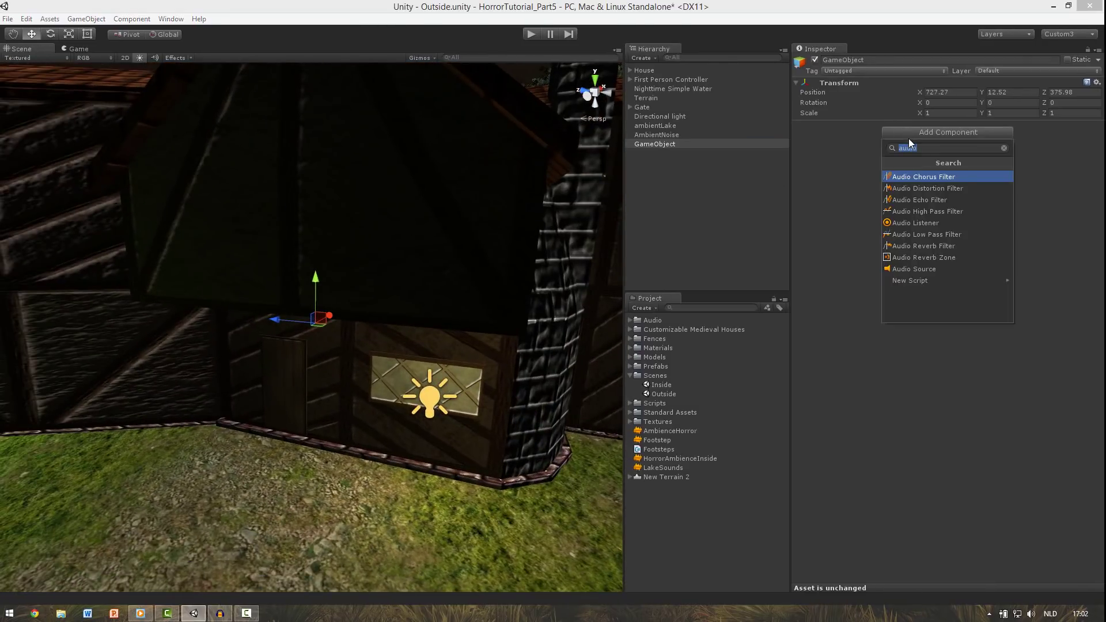
key("Down")
key("Down")
key("Down")
key("Down")
key("Down")
key("Down")
key("Down")
key("Down")
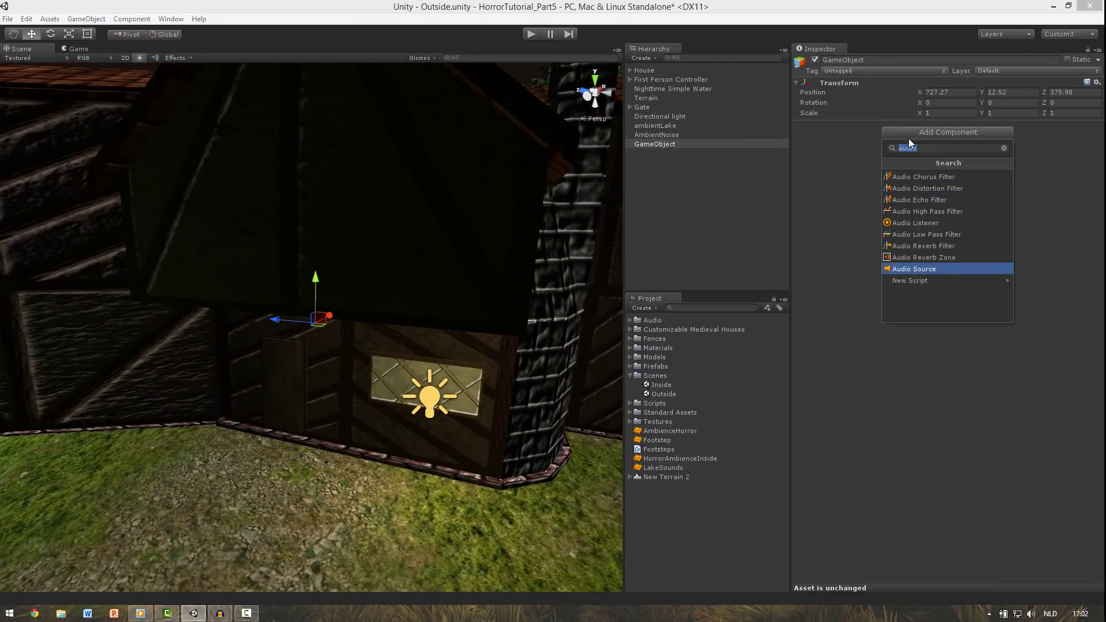
key("Return")
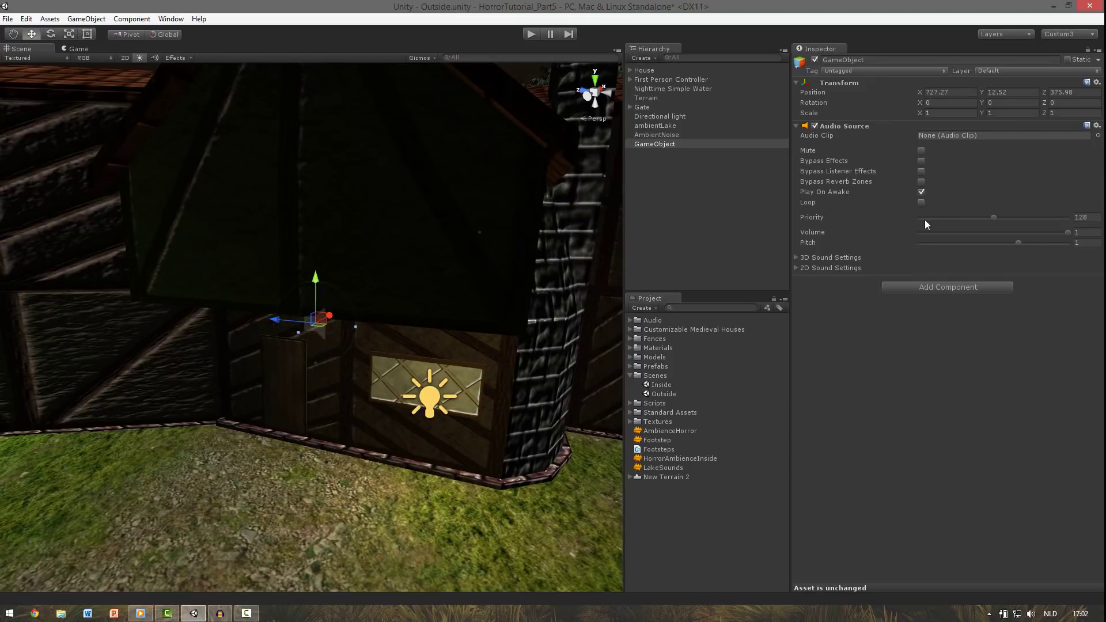
left_click(921, 203)
Step: Assign the WindChimes clip from the Audio folder to the house object's Audio Source
left_click(630, 321)
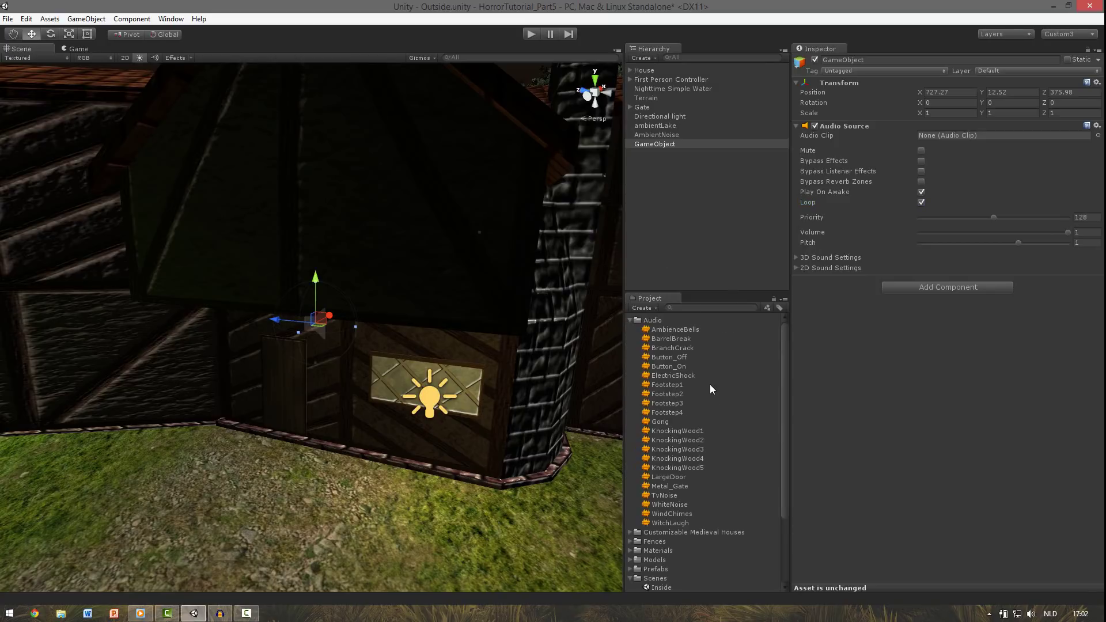
left_click(662, 514)
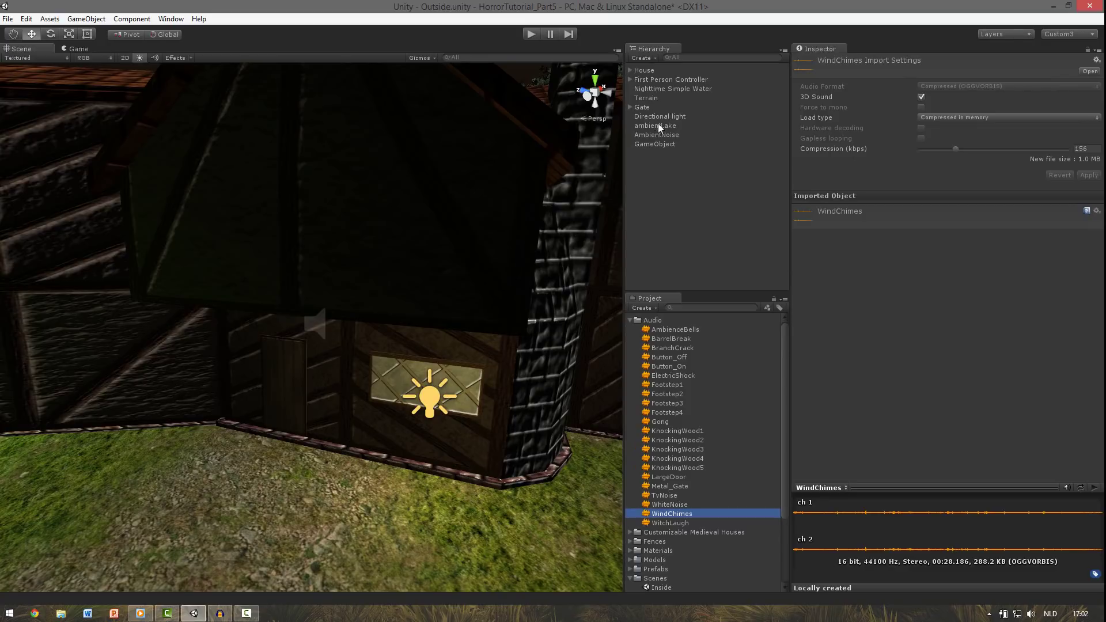
left_click(658, 143)
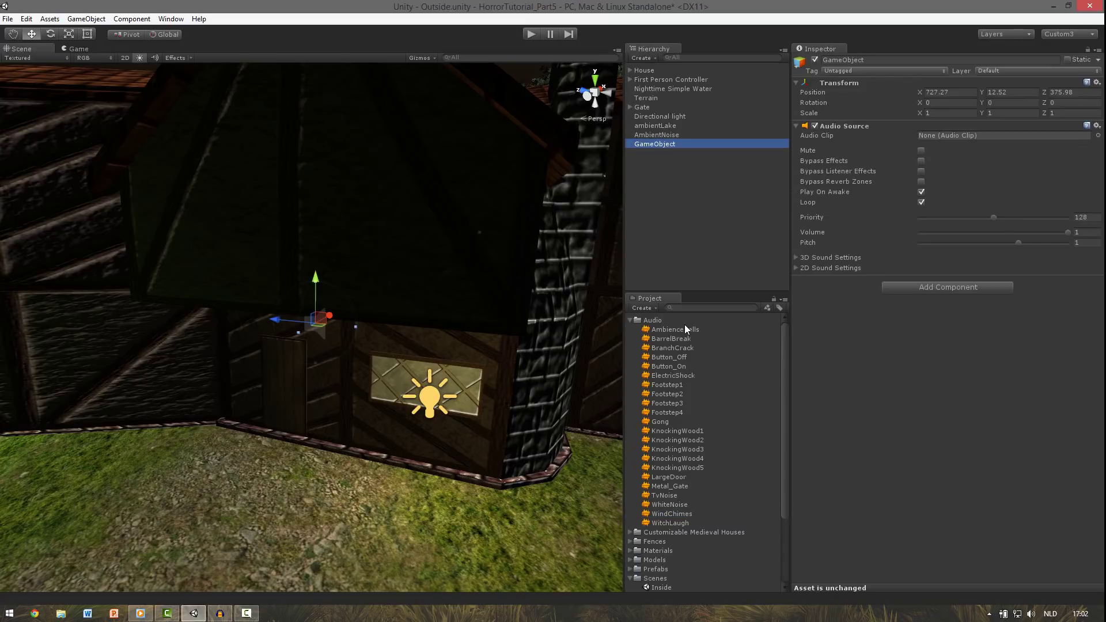
left_click_drag(674, 514, 950, 137)
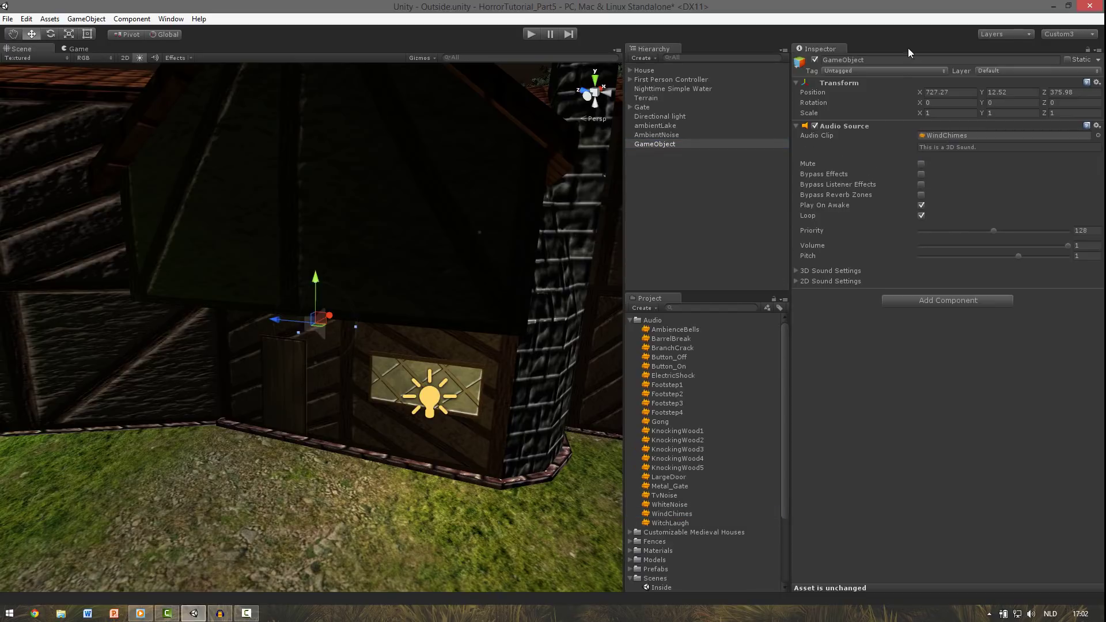
Step: Rename the object at the house entrance to AmbientHouse
left_click(883, 56)
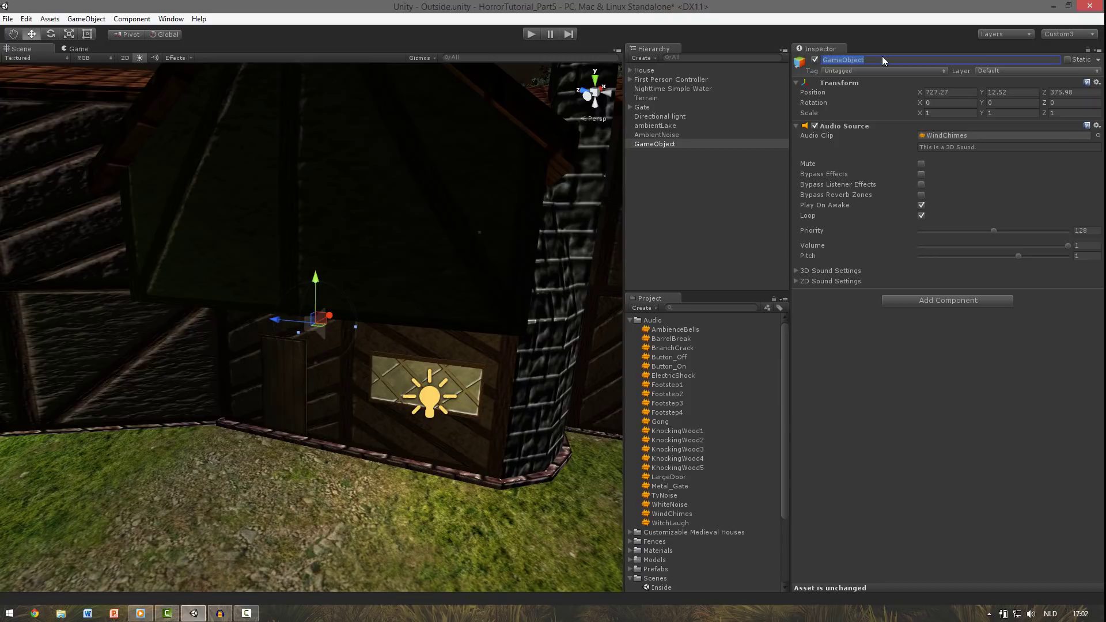
type("AmbientHouse")
left_click(694, 144)
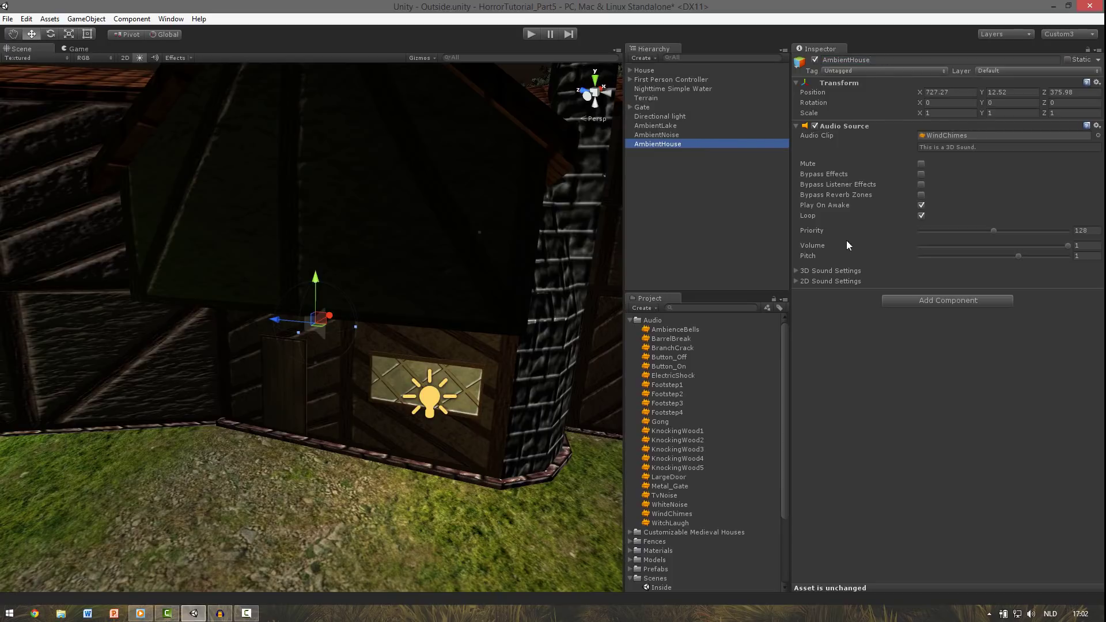
Step: Reshape AmbientHouse's 3D volume rolloff into a smooth custom curve that reaches zero at a distance of about 50
left_click(795, 271)
scroll(879, 453, "down", 2)
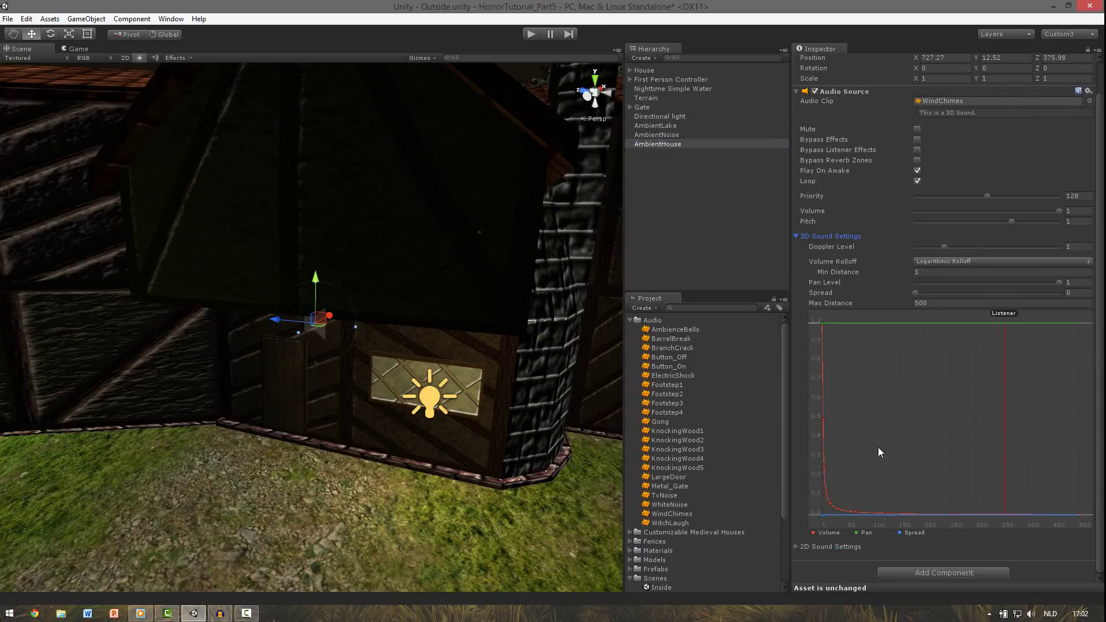
left_click_drag(813, 405, 879, 541)
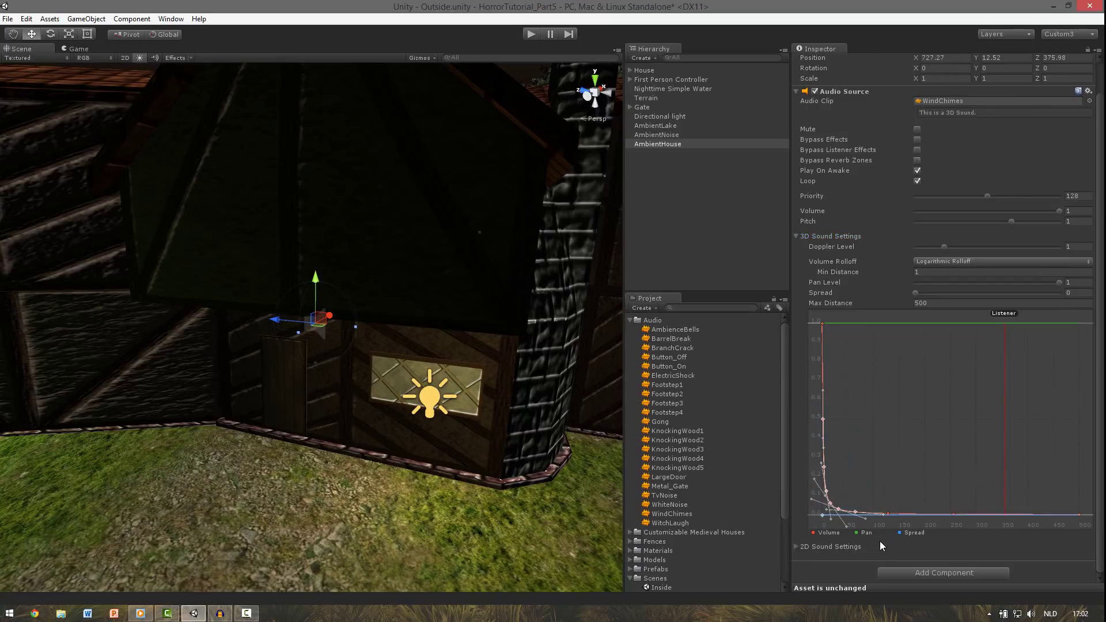
key("Delete")
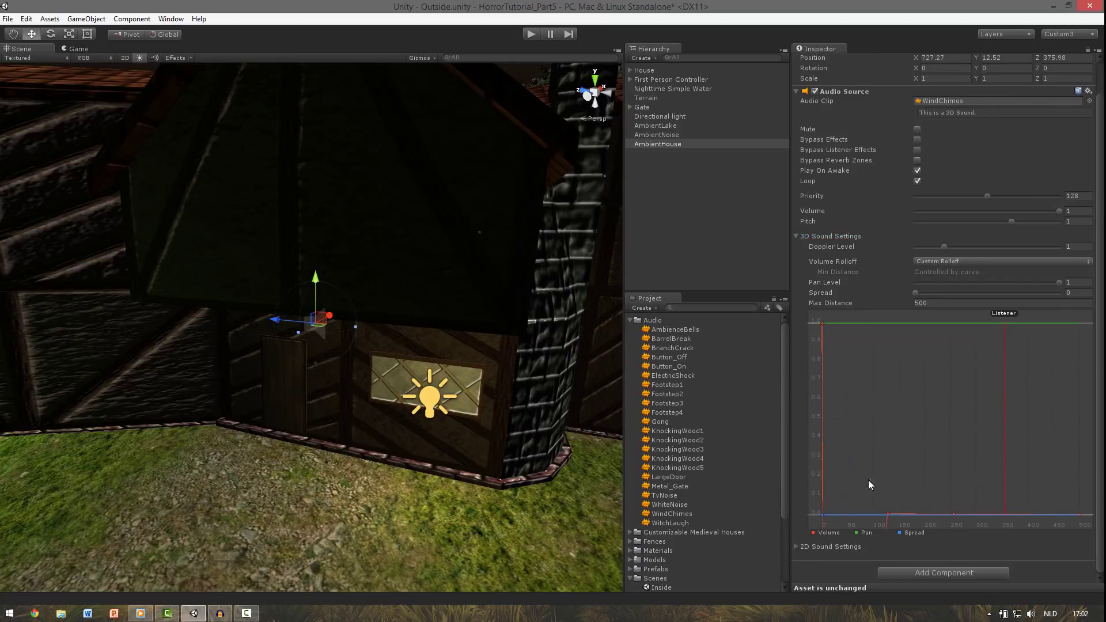
left_click(823, 324)
left_click_drag(821, 351, 841, 350)
left_click(887, 513)
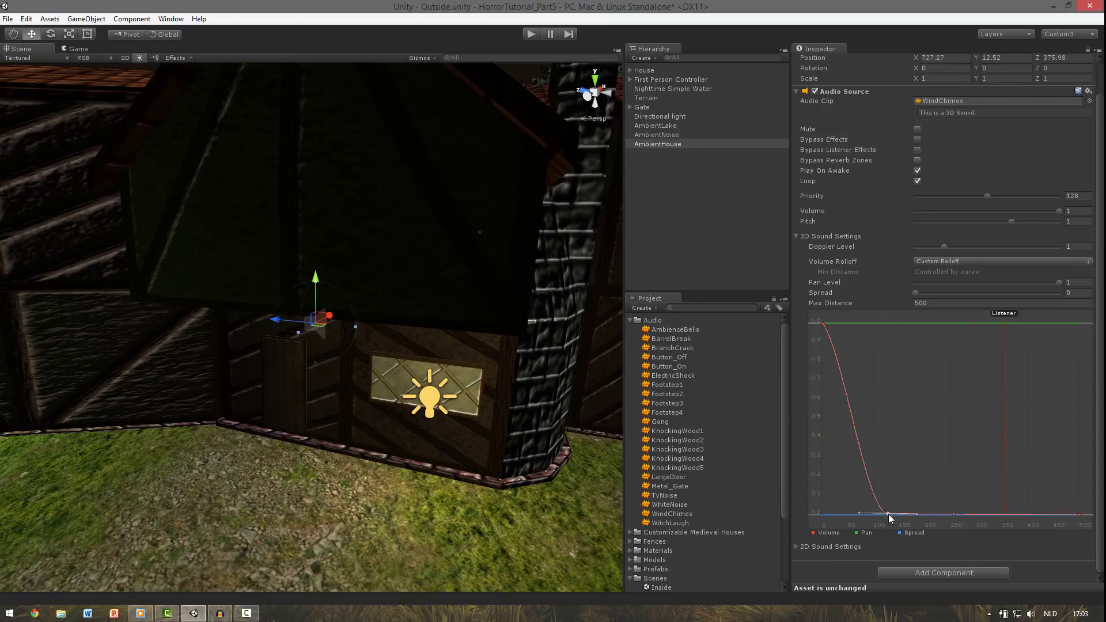
left_click_drag(888, 514, 851, 515)
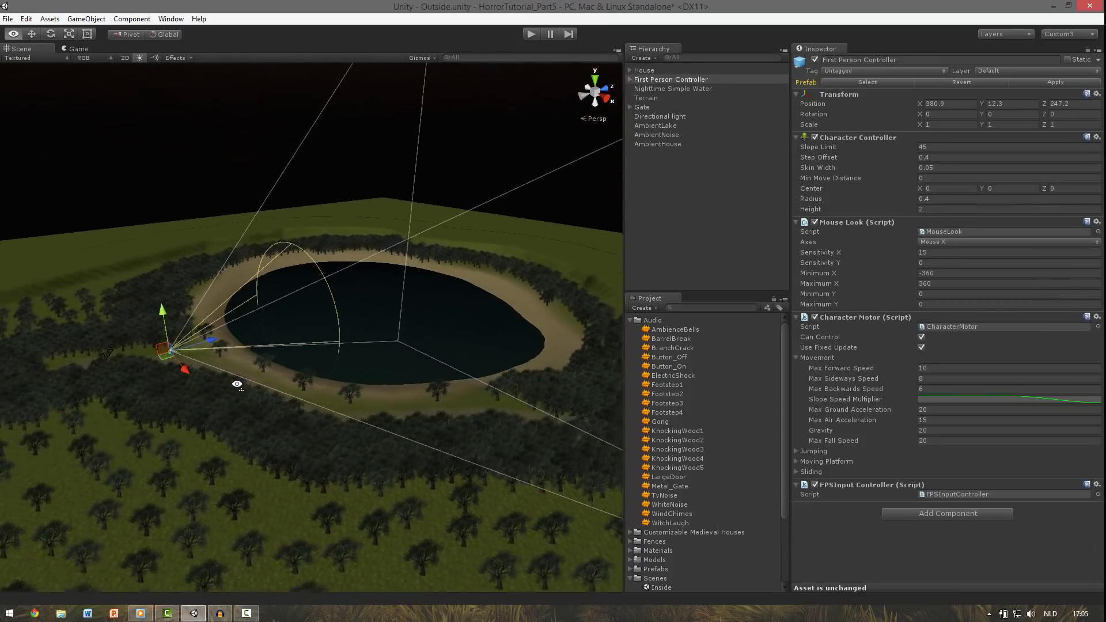
Step: Move the First Person Controller away from the lake onto the forest path, at about X 364.7, Z 204.2
left_click_drag(240, 388, 267, 401, "alt")
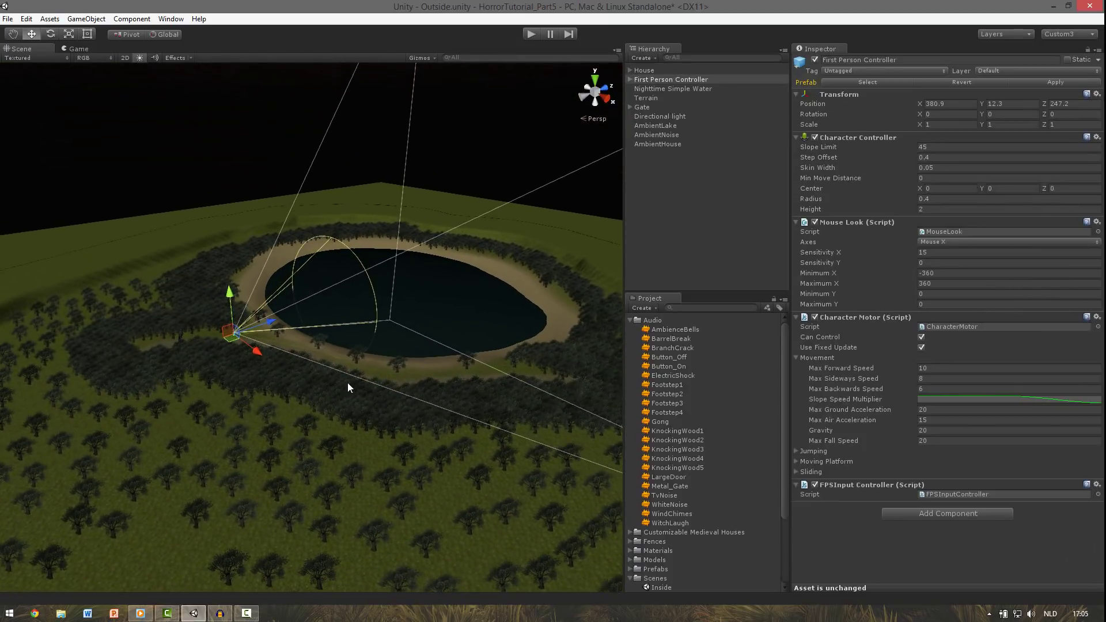
left_click_drag(229, 341, 149, 353)
right_click_drag(337, 414, 293, 404)
key("f")
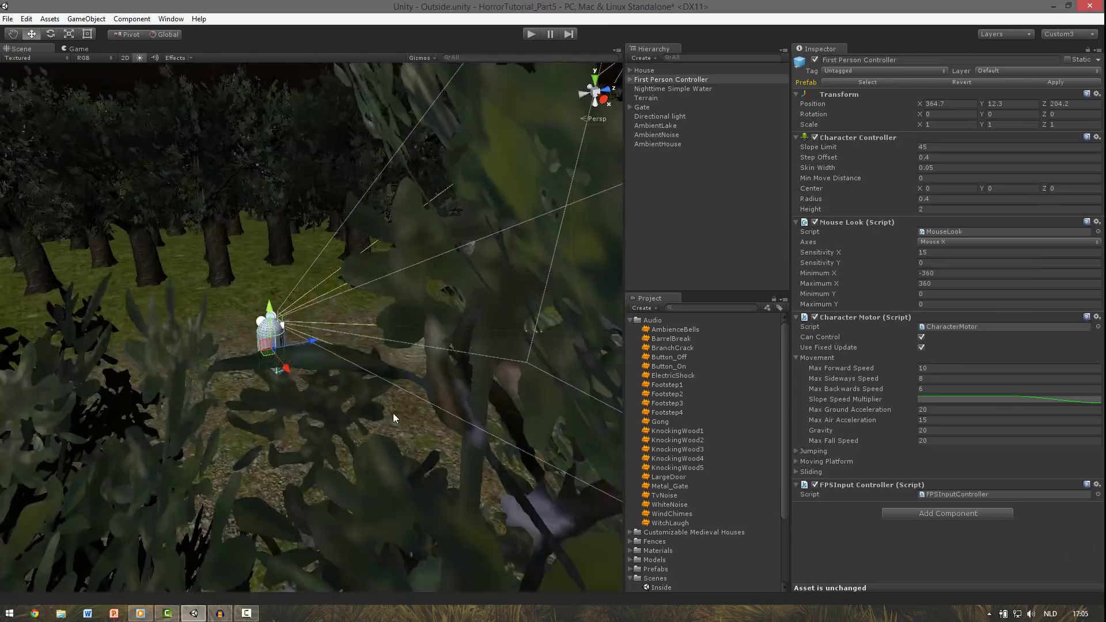
Step: Raise the First Person Controller slightly above the path to about Y 12.353
right_click_drag(394, 415, 211, 227)
key("w")
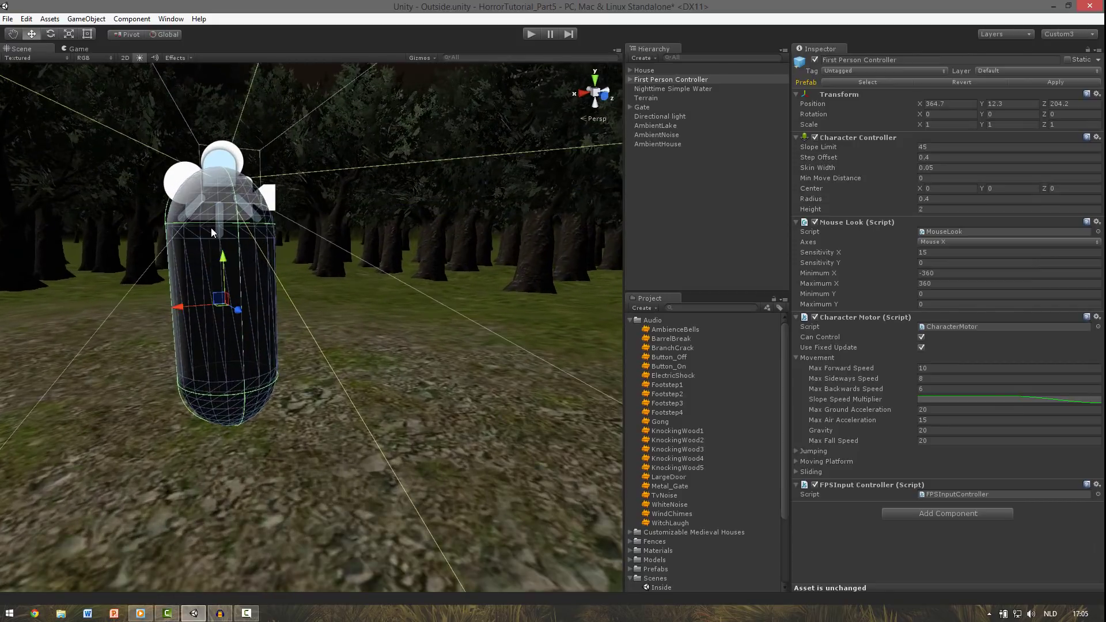
left_click_drag(220, 260, 222, 253)
right_click_drag(311, 317, 454, 172)
key("s")
key("w")
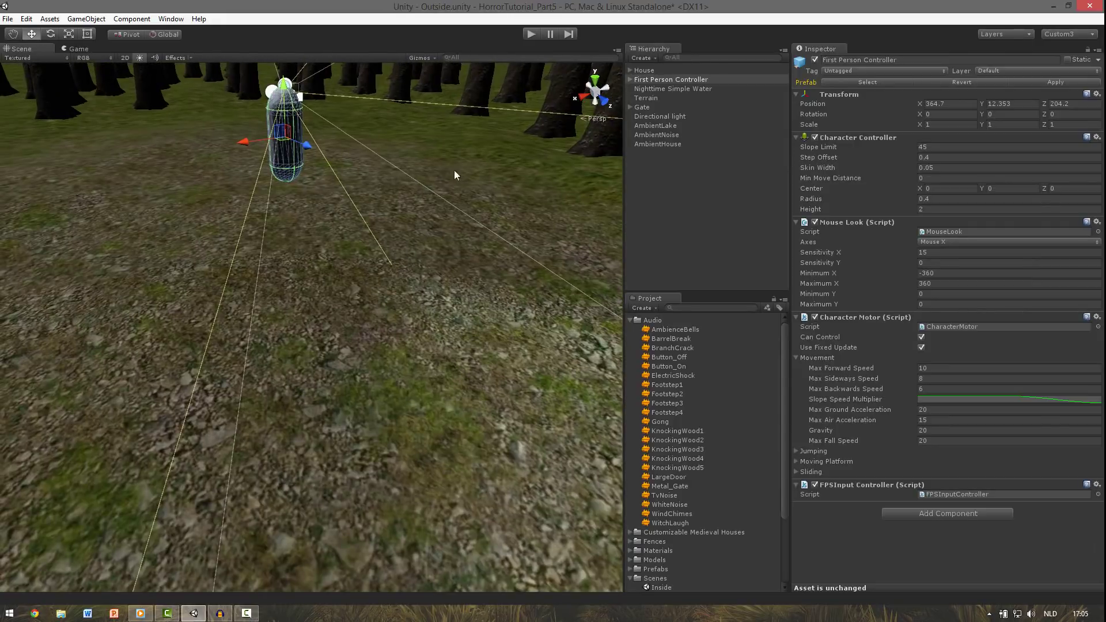
Step: Collapse the Audio and Scenes folders and attach the Footsteps script to the First Person Controller
left_click(630, 321)
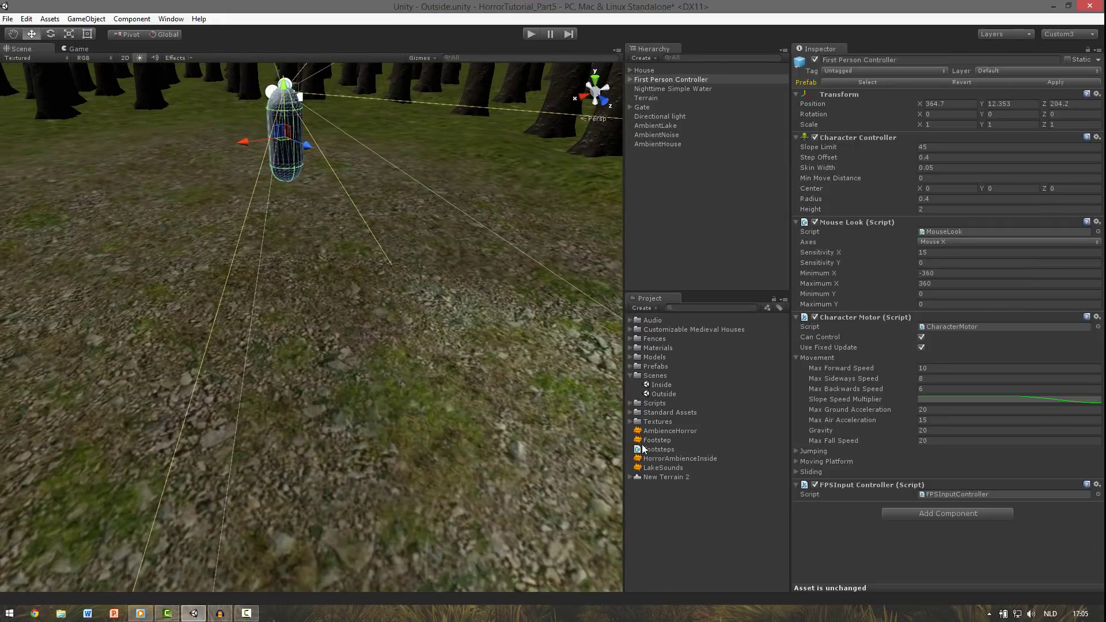
left_click(630, 375)
left_click_drag(655, 430, 944, 532)
Step: Add an Audio Source component to the First Person Controller
left_click(943, 536)
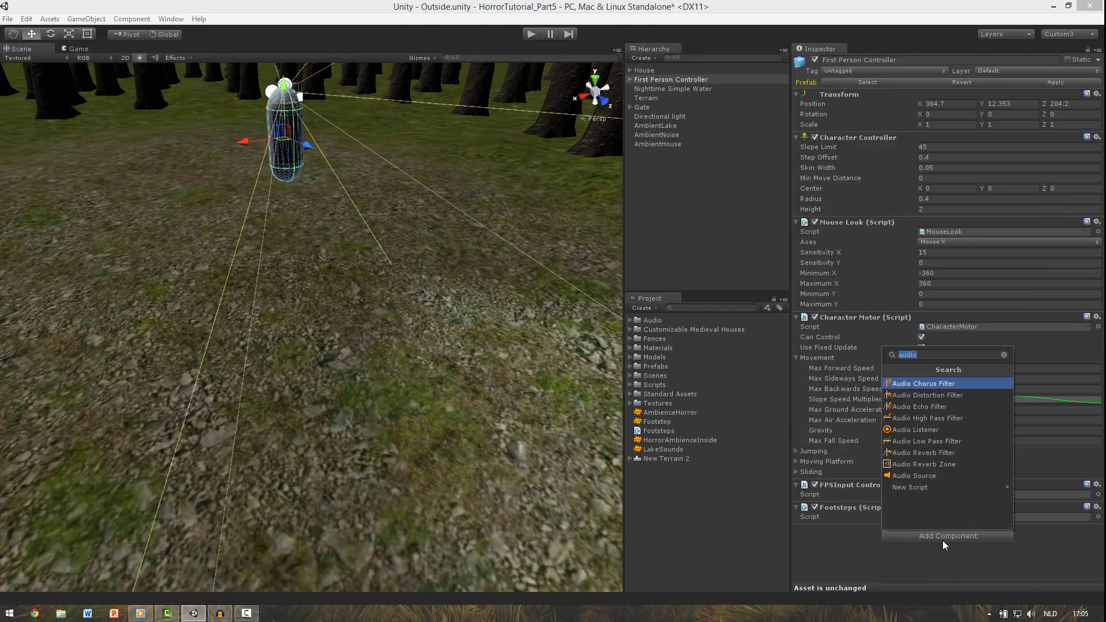
key("Down")
key("Down")
key("Down")
key("Down")
key("Down")
key("Down")
key("Down")
key("Down")
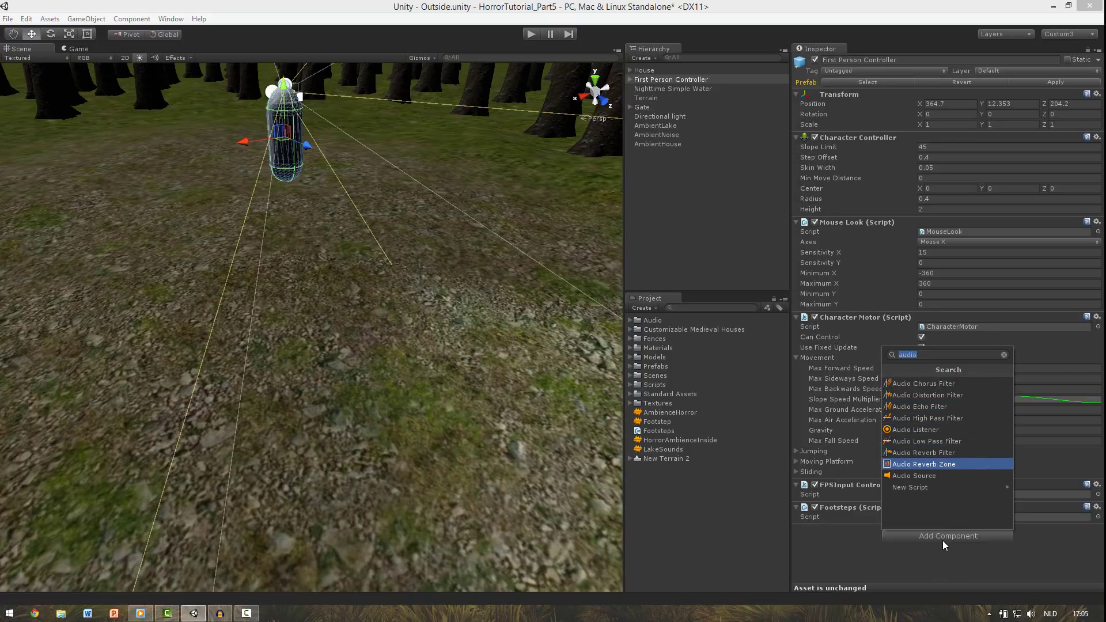
key("Return")
Step: Turn off Play On Awake on the First Person Controller's Audio Source and assign FootstepGrass as its audio clip
scroll(915, 457, "down", 4)
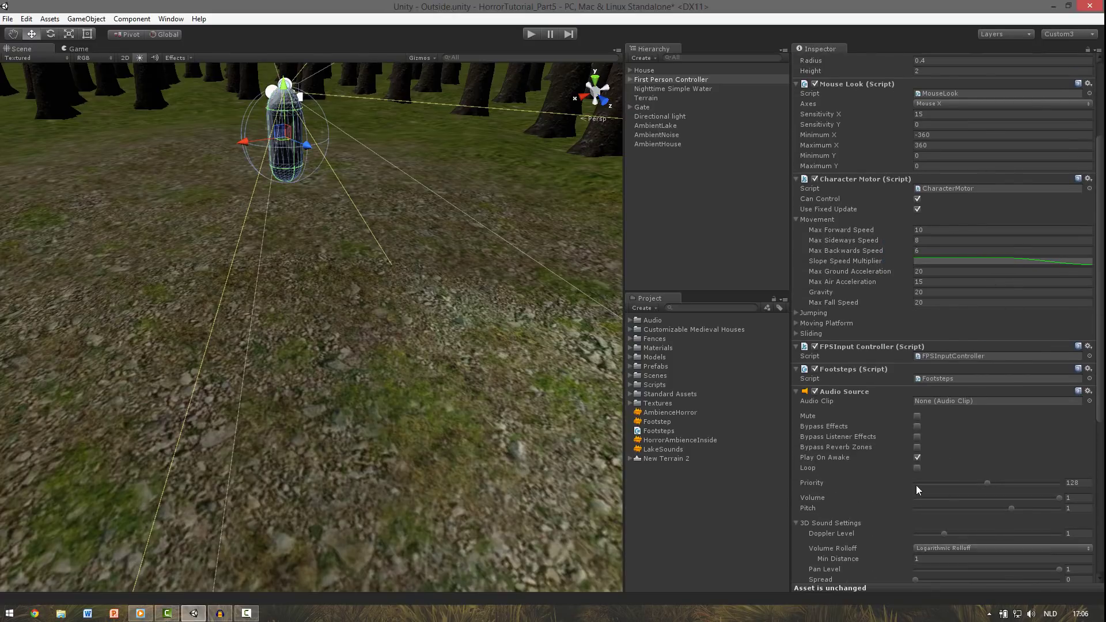
left_click(916, 458)
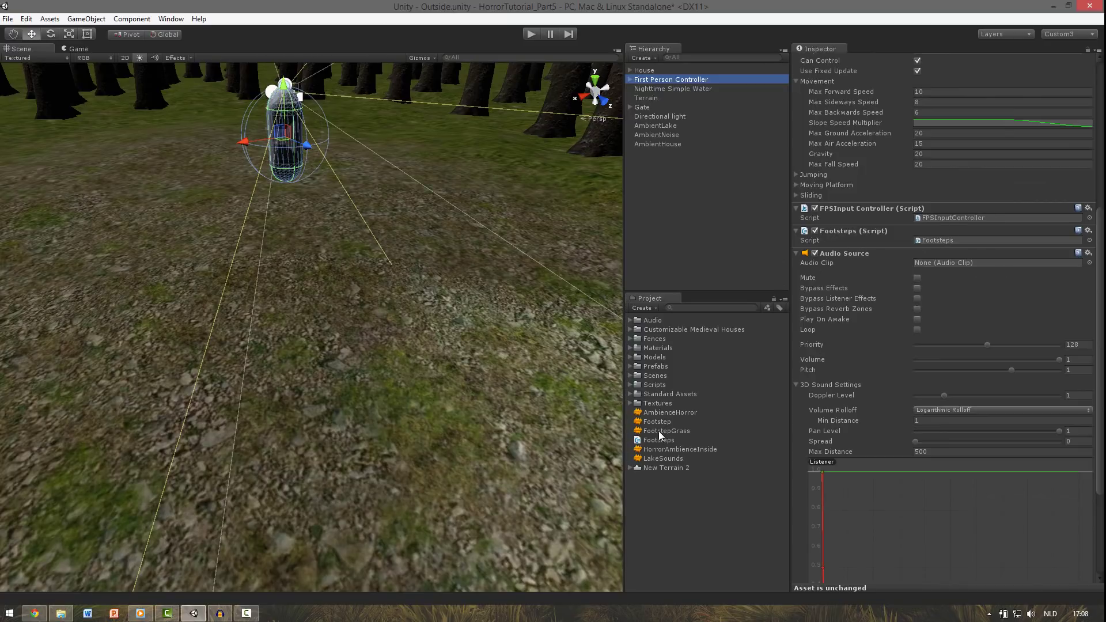
left_click_drag(657, 430, 939, 263)
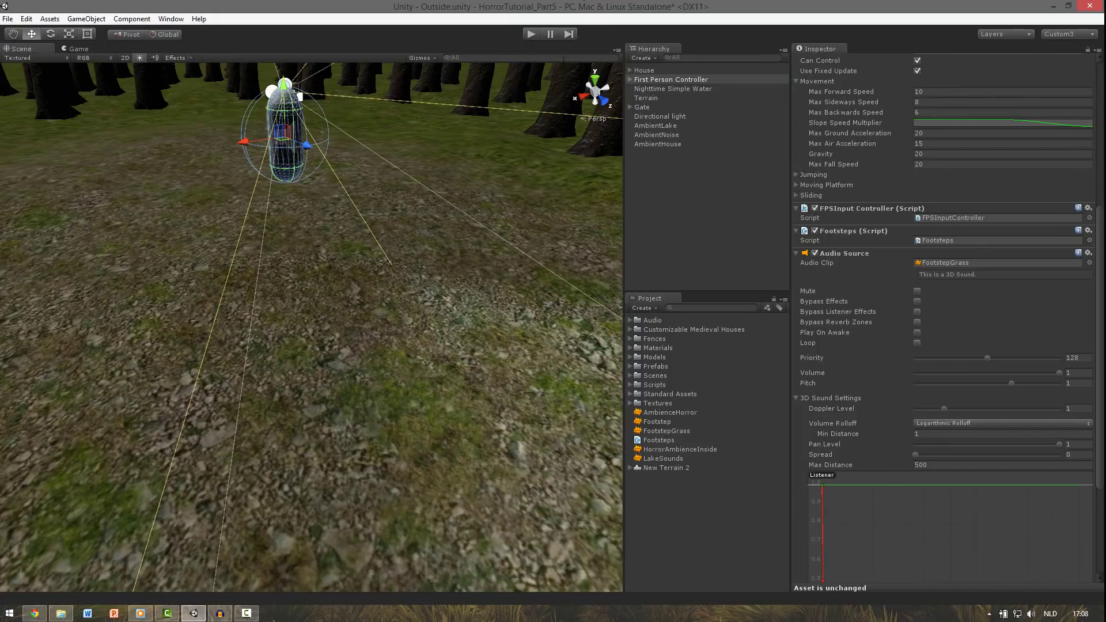
Step: Deactivate the Directional light and play-test the Outside scene by walking forward near the gate
left_click(668, 116)
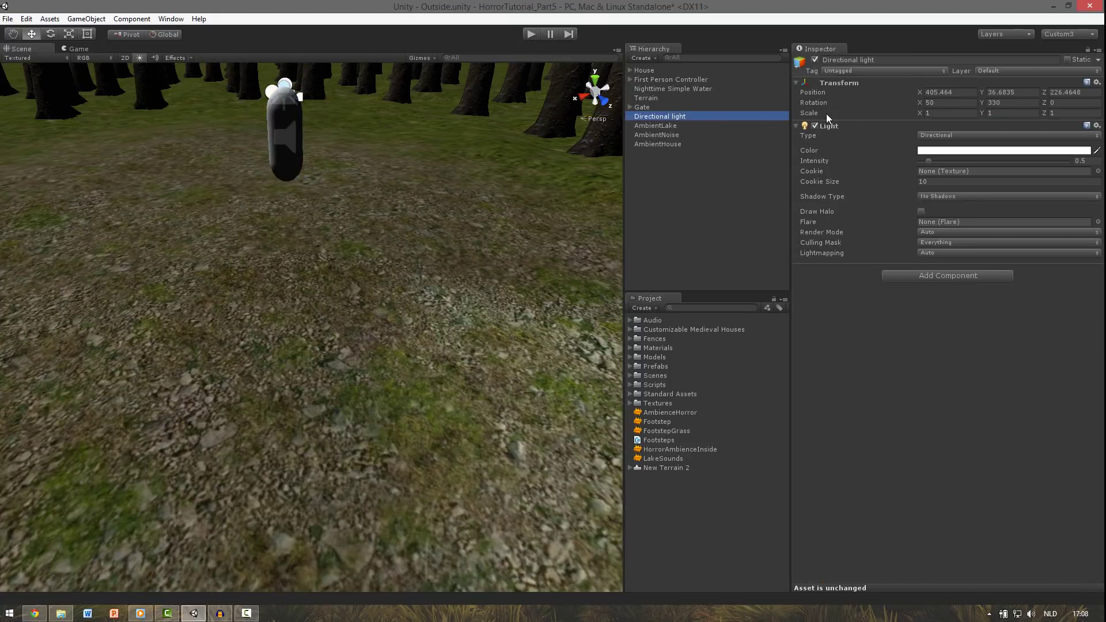
left_click(815, 60)
key("ctrl+p")
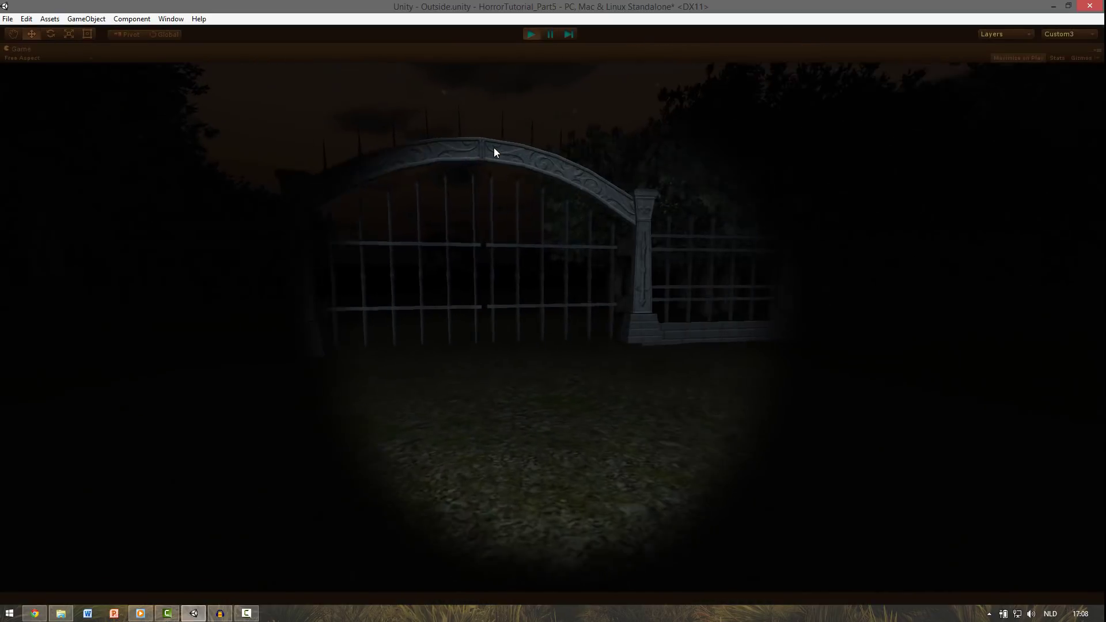
key("w")
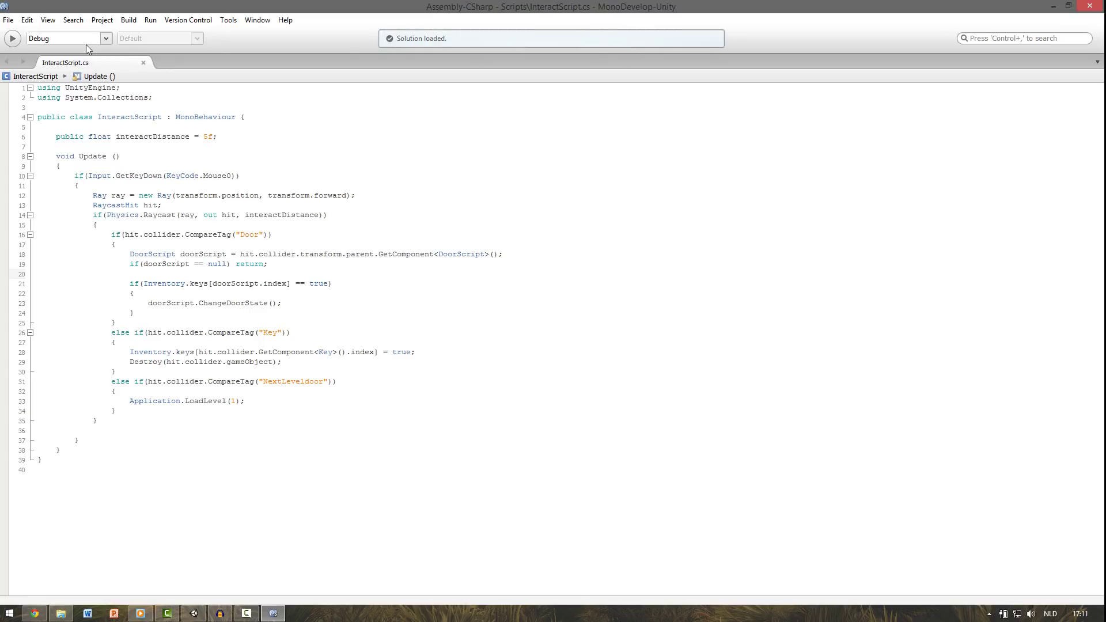
Step: In InteractScript's Door branch, insert a line below the doorScript null check and start an if condition comparing doorScript.name
left_click(153, 273)
key("Return")
key("Return")
key("Up")
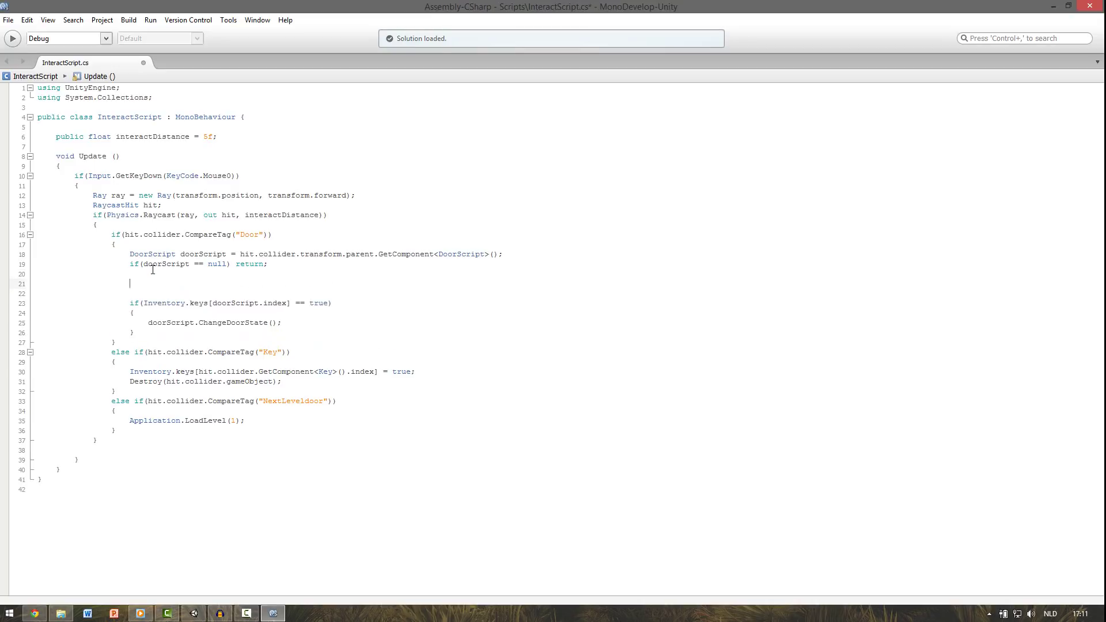
type("if(door")
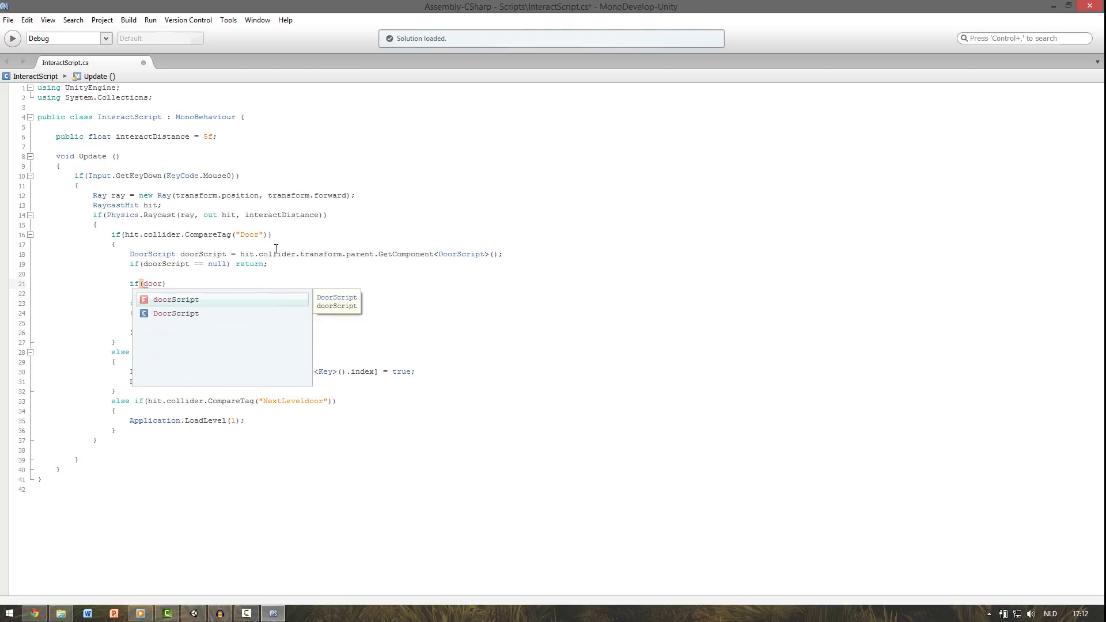
key("Return")
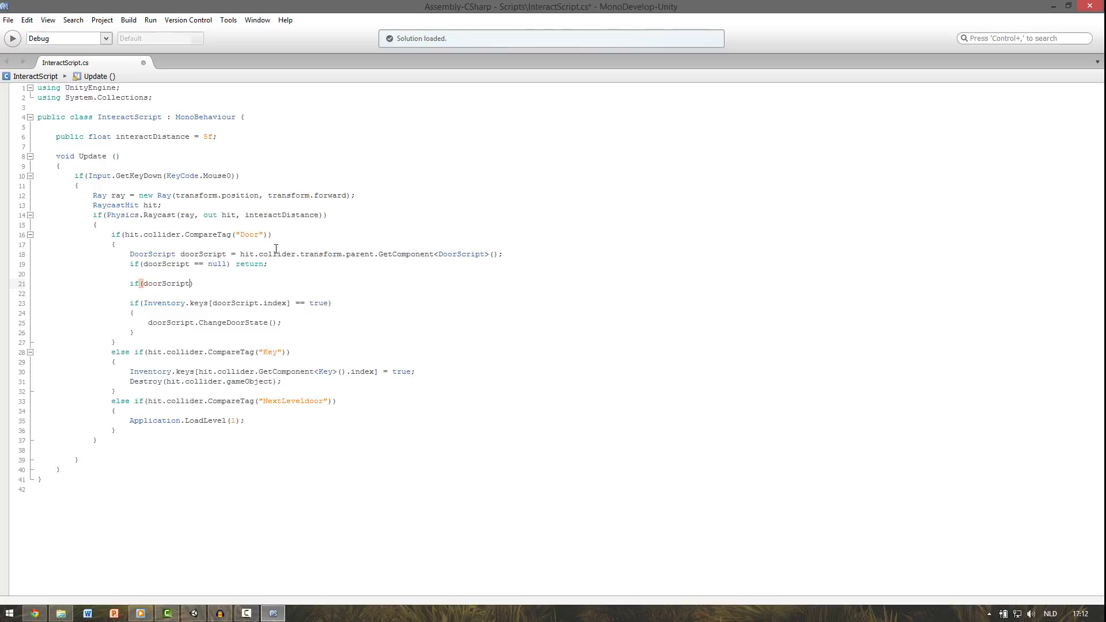
type(".na")
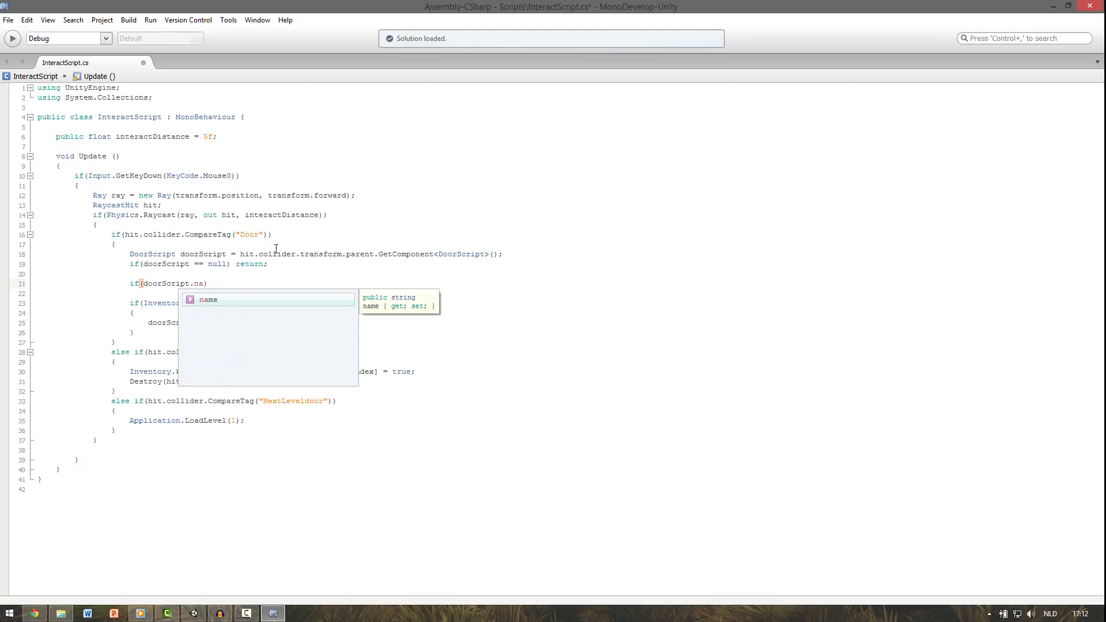
key("Return")
type("==")
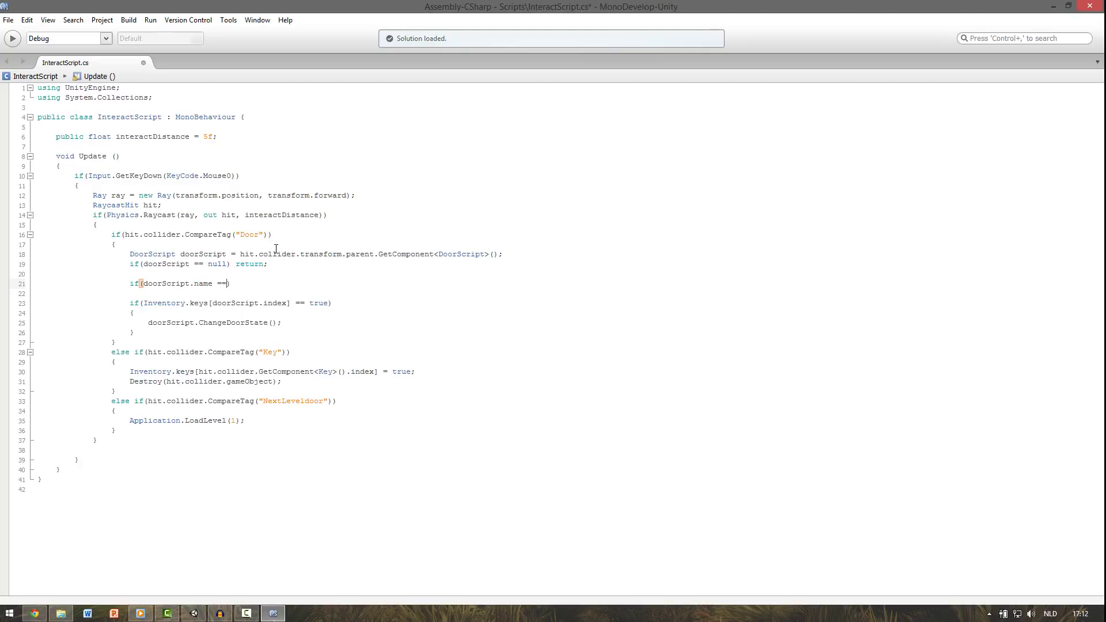
Step: Check the gate hinge object's name in Unity and complete the doorScript.name comparison with "hinge"
left_click_drag(797, 3, 346, 135)
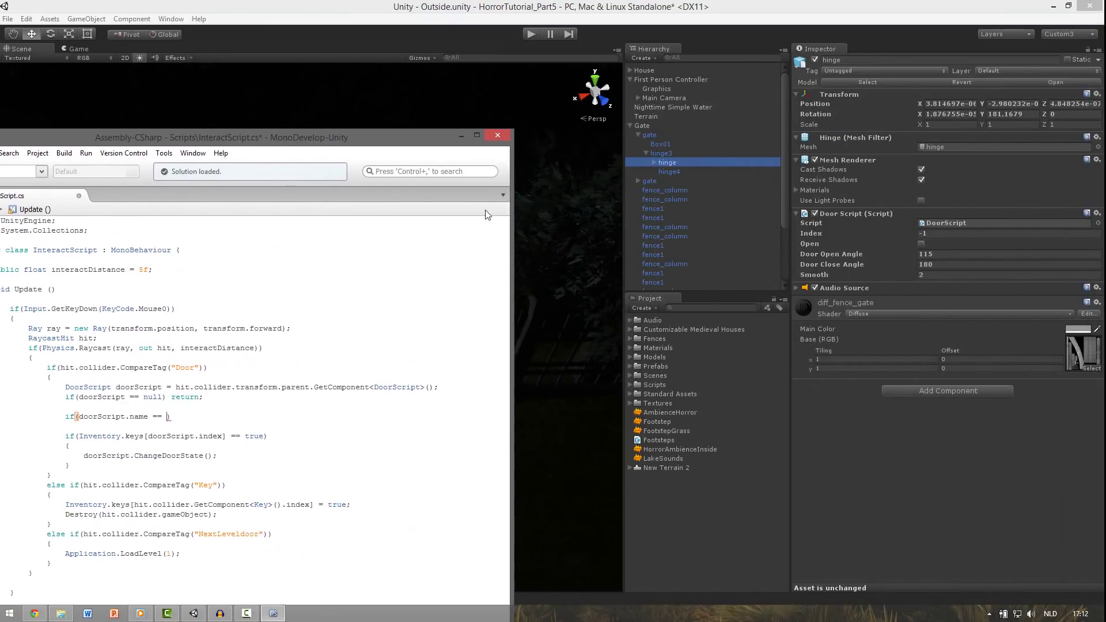
double_click(302, 137)
type("\"")
type("hing")
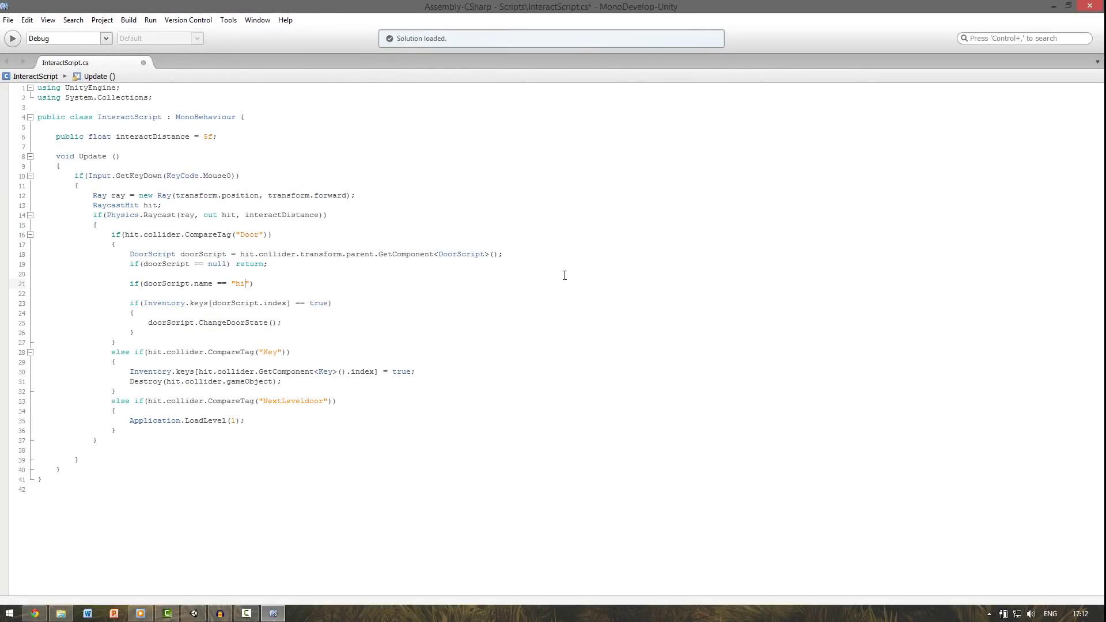
type("e")
Step: Give the "hinge" condition a braced body and copy the doorScript.ChangeDoorState(); call into it
left_click(285, 283)
key("Return")
type("{")
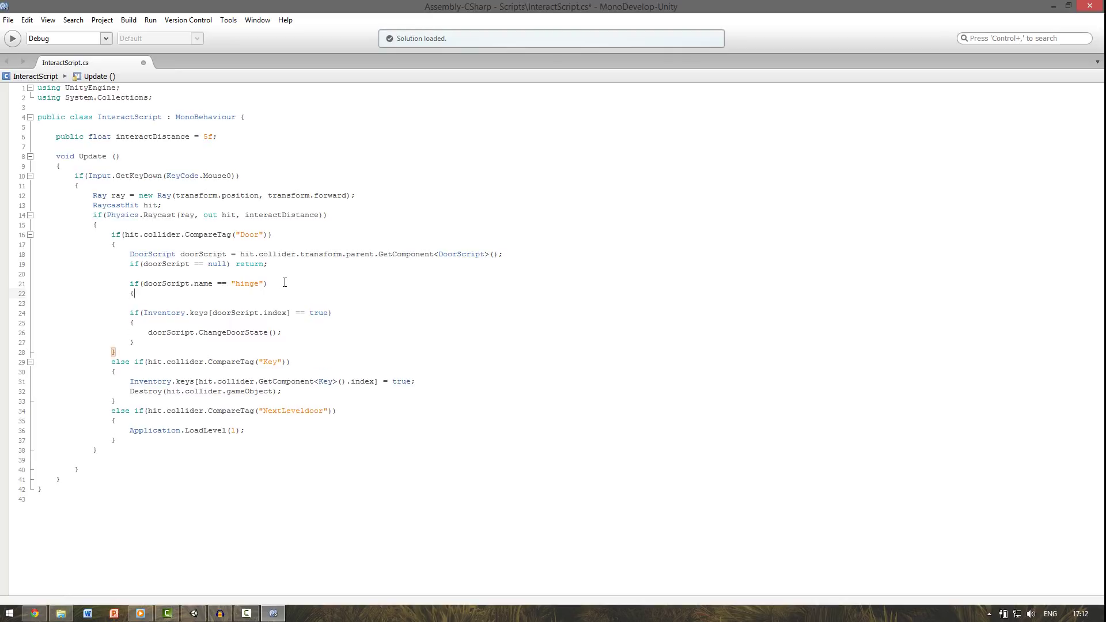
key("Return")
key("Tab")
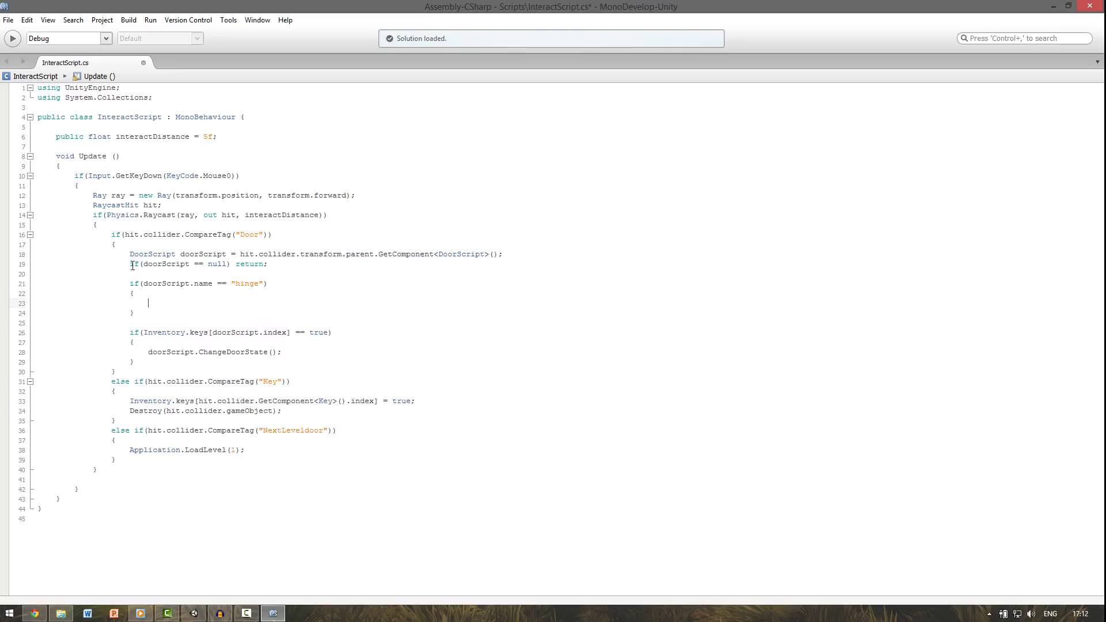
left_click_drag(282, 352, 144, 354)
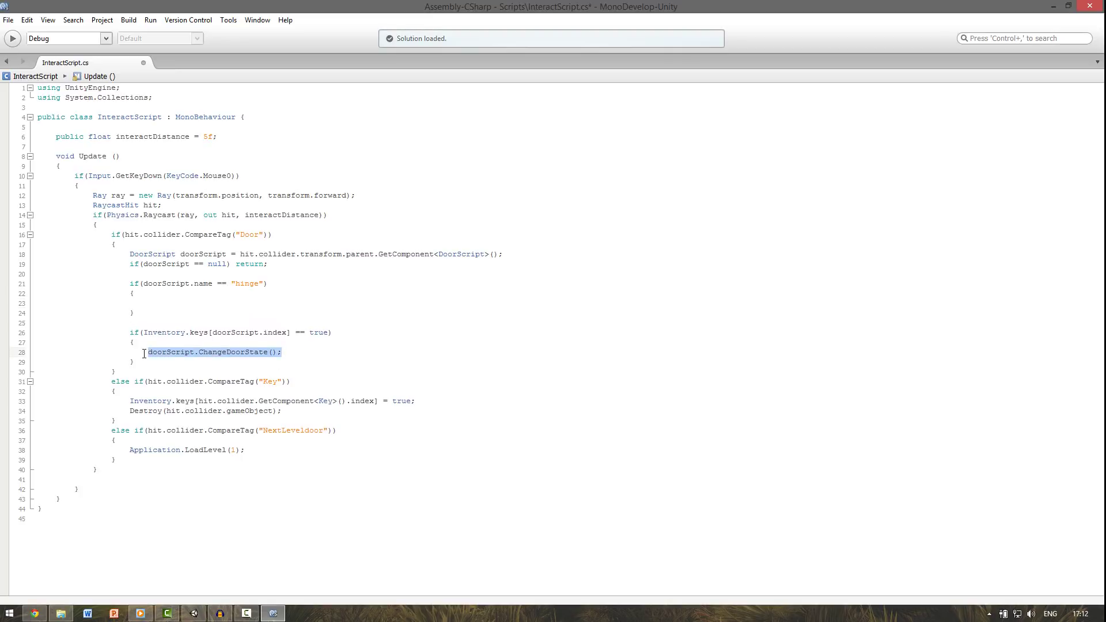
key("ctrl+c")
left_click(173, 303)
key("ctrl+v")
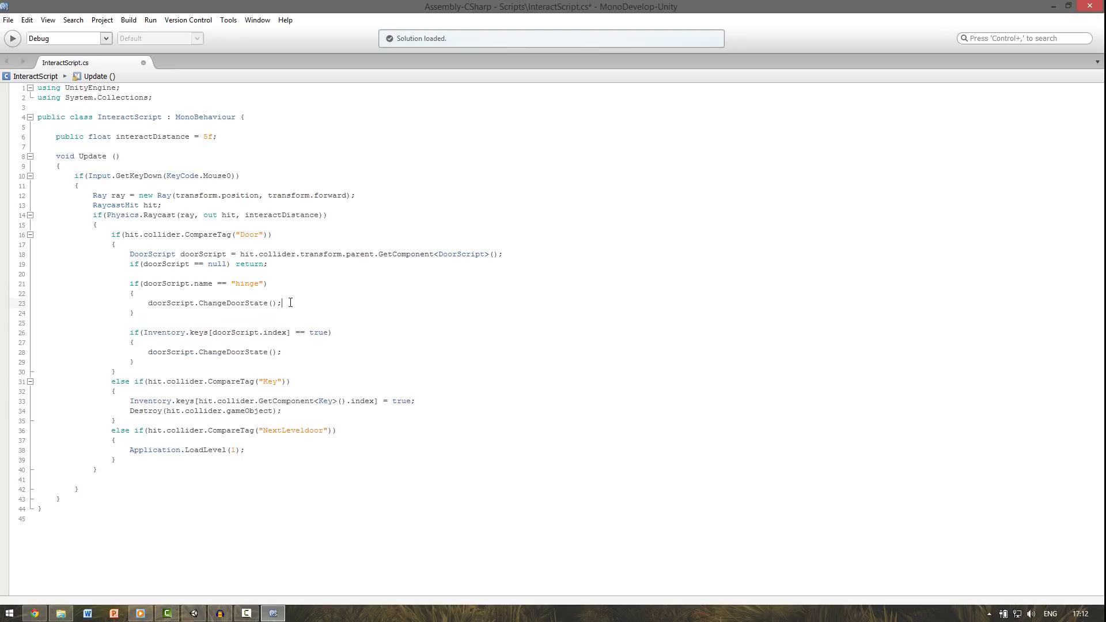
Step: Add a return; statement after doorScript.ChangeDoorState(); in the "hinge" block
key("Return")
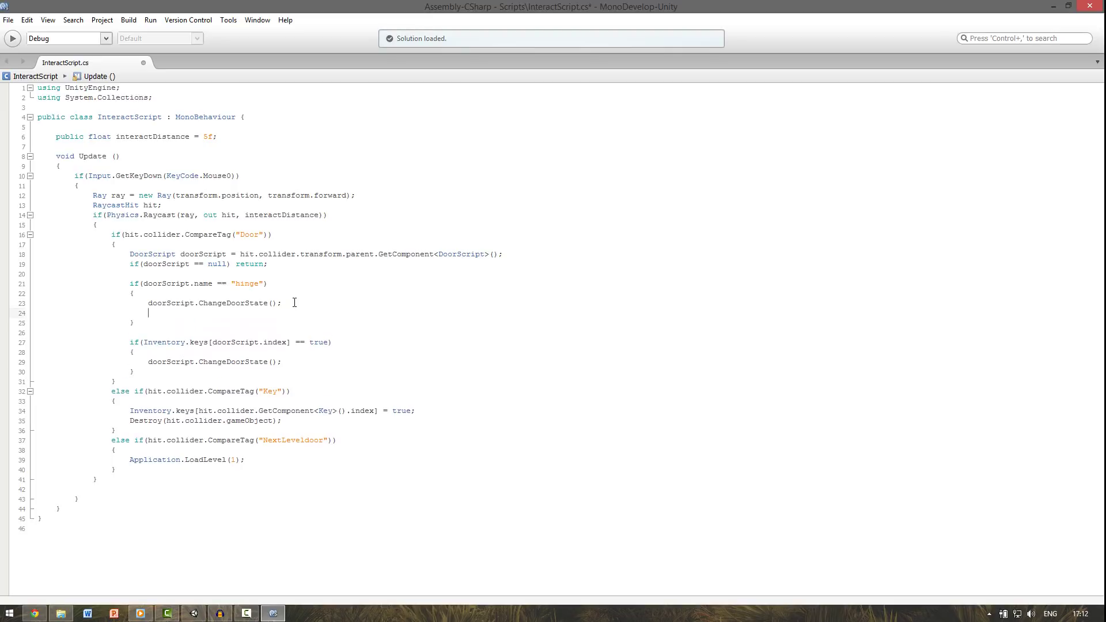
type("ret")
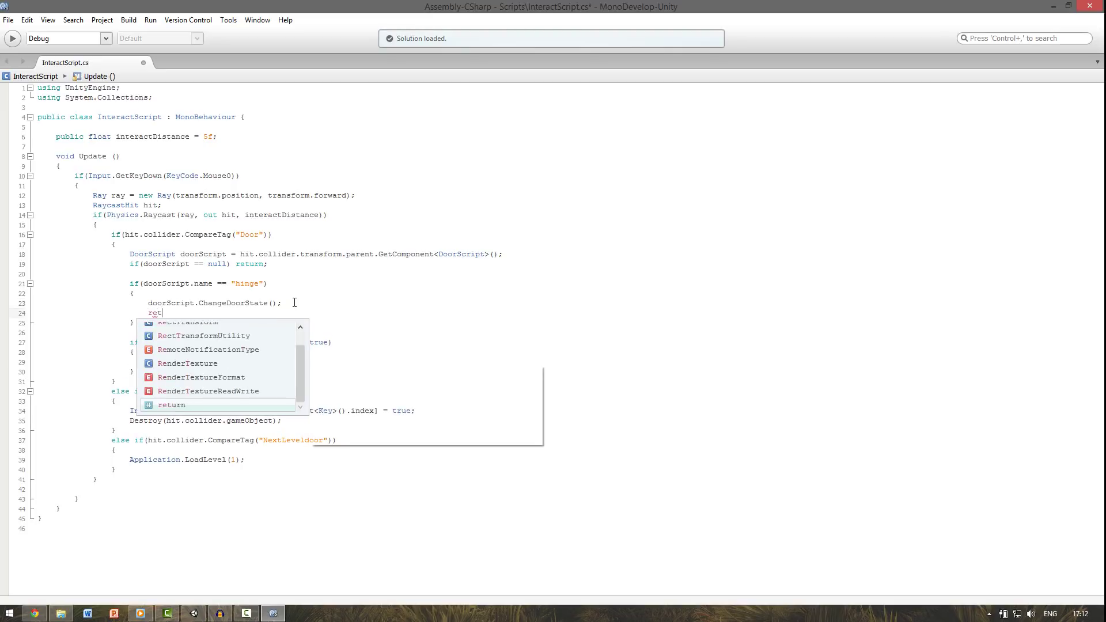
key("Return")
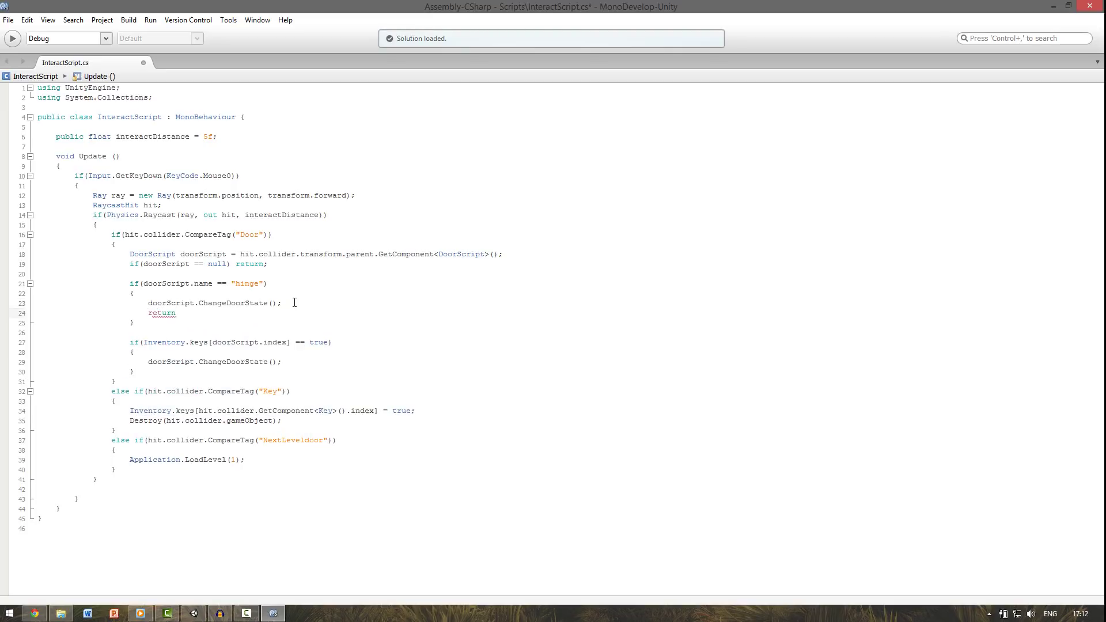
type(";")
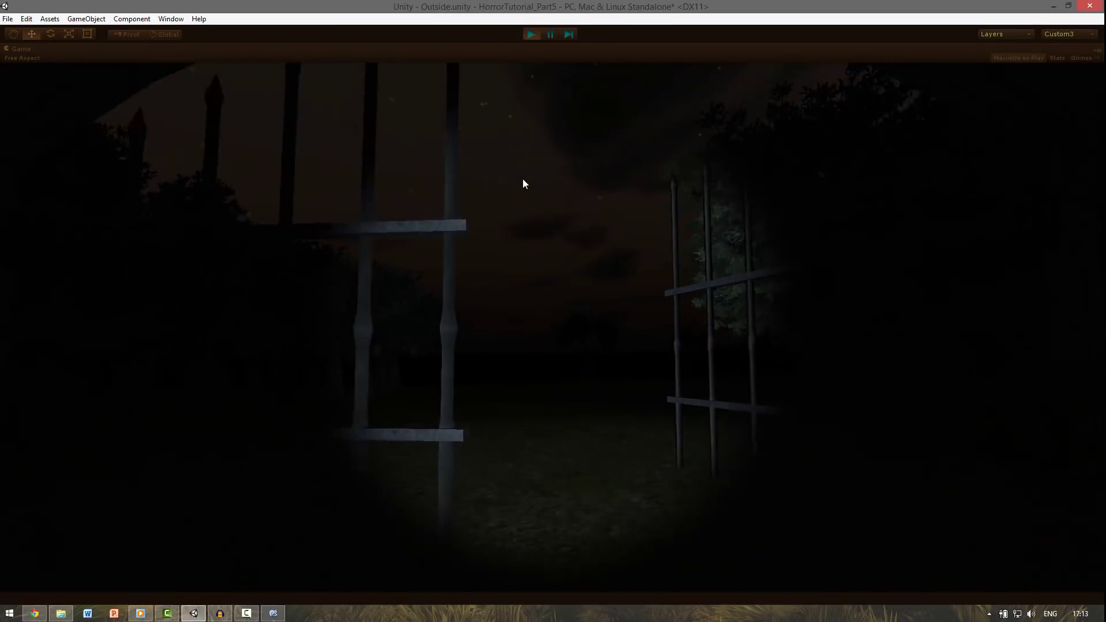
Step: Play-test the Outside scene by walking around at the open gate
key("s")
key("d")
key("w")
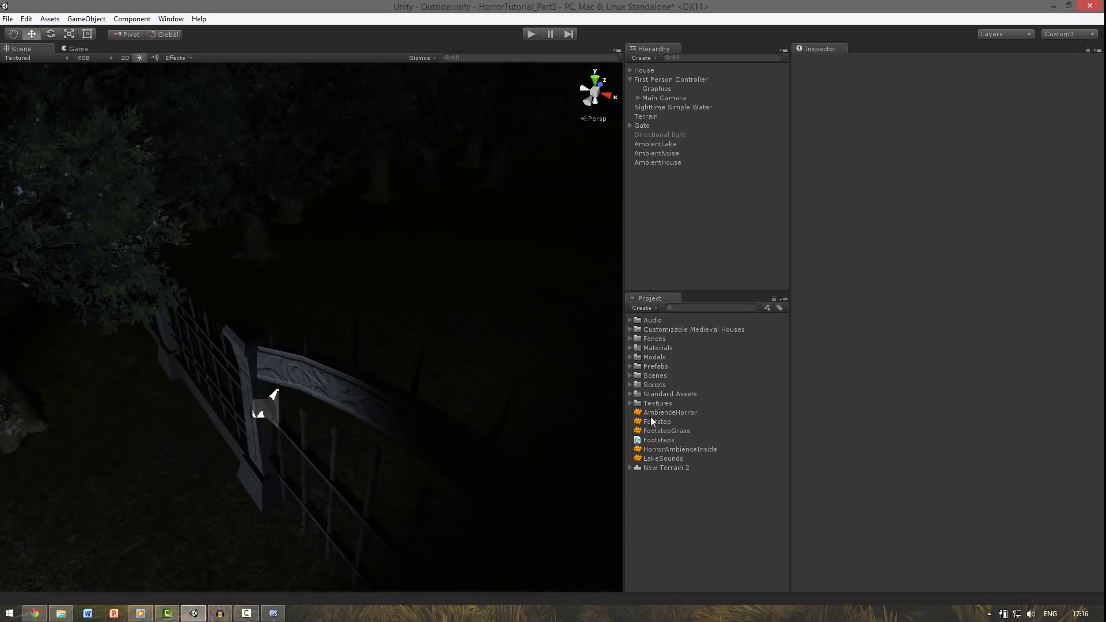
Step: Save the Outside scene and open the Inside scene from the Scenes folder
left_click(629, 375)
left_click(8, 19)
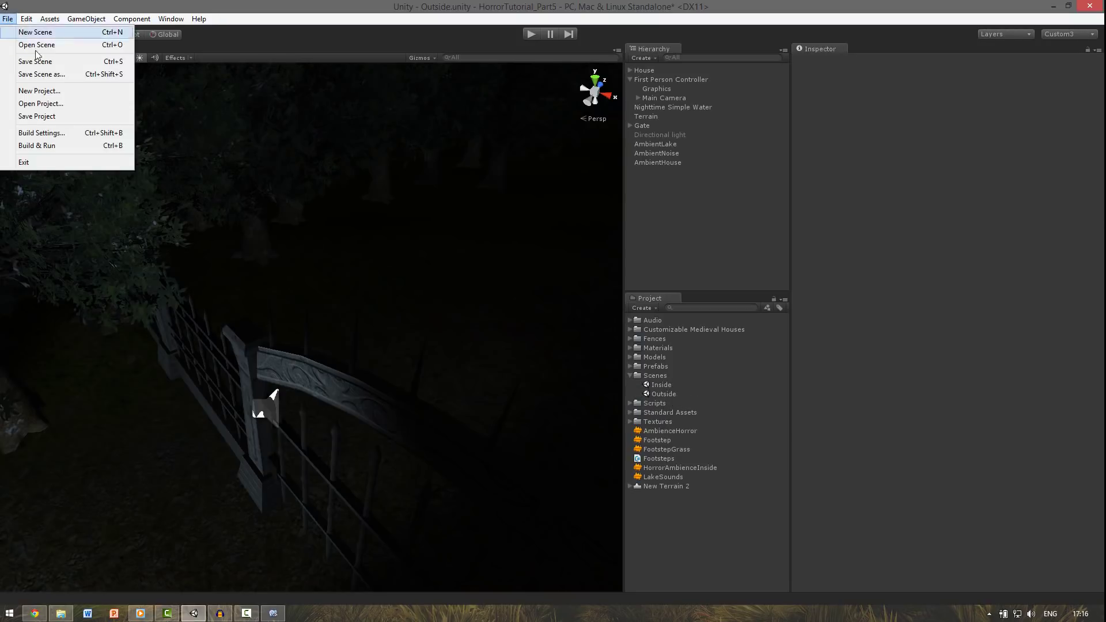
left_click(23, 61)
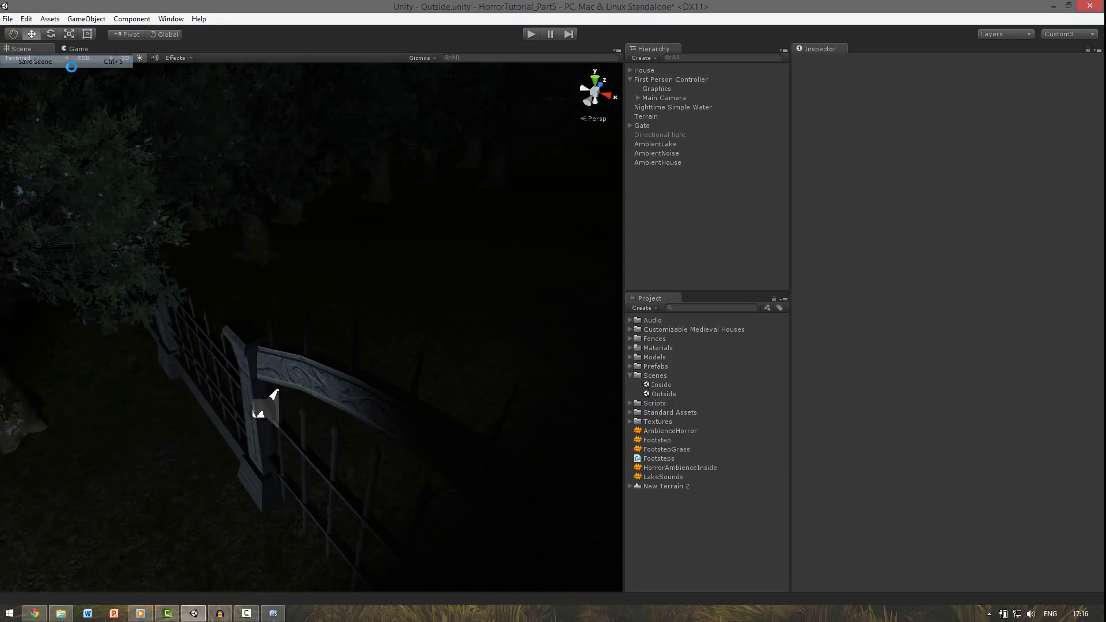
double_click(665, 385)
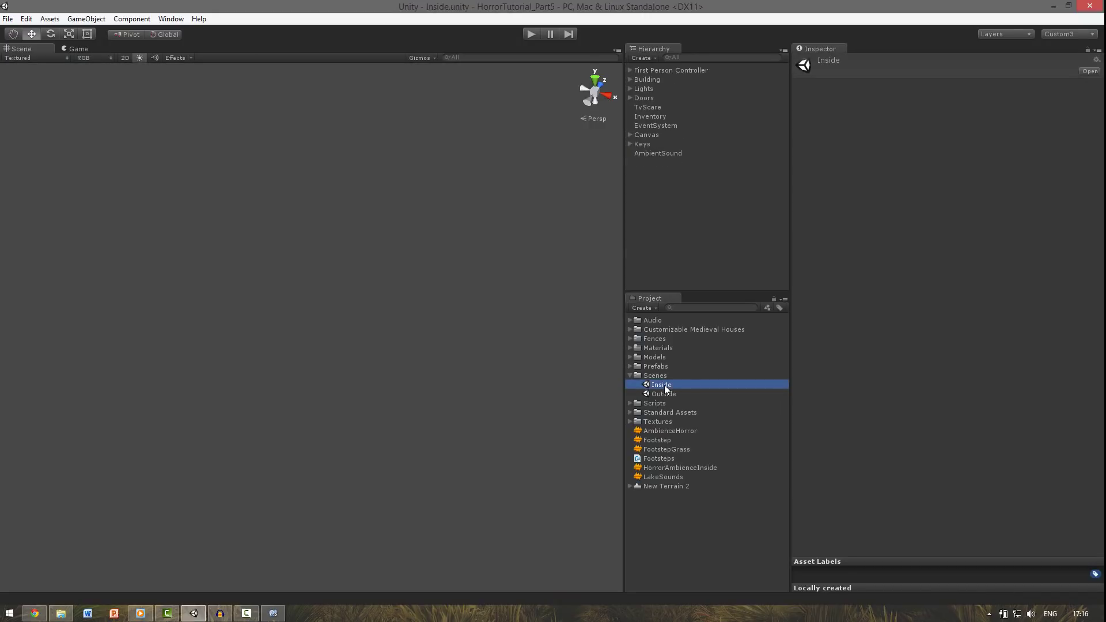
Step: Examine the kitchen area of the Inside scene
right_click_drag(489, 389, 512, 355)
left_click_drag(511, 356, 495, 498, "alt")
key("w")
mouse_move(496, 498)
right_mouse_down()
mouse_move(512, 525)
mouse_move(502, 509)
right_mouse_up()
key("s")
key("w")
scroll(502, 509, "up", 5)
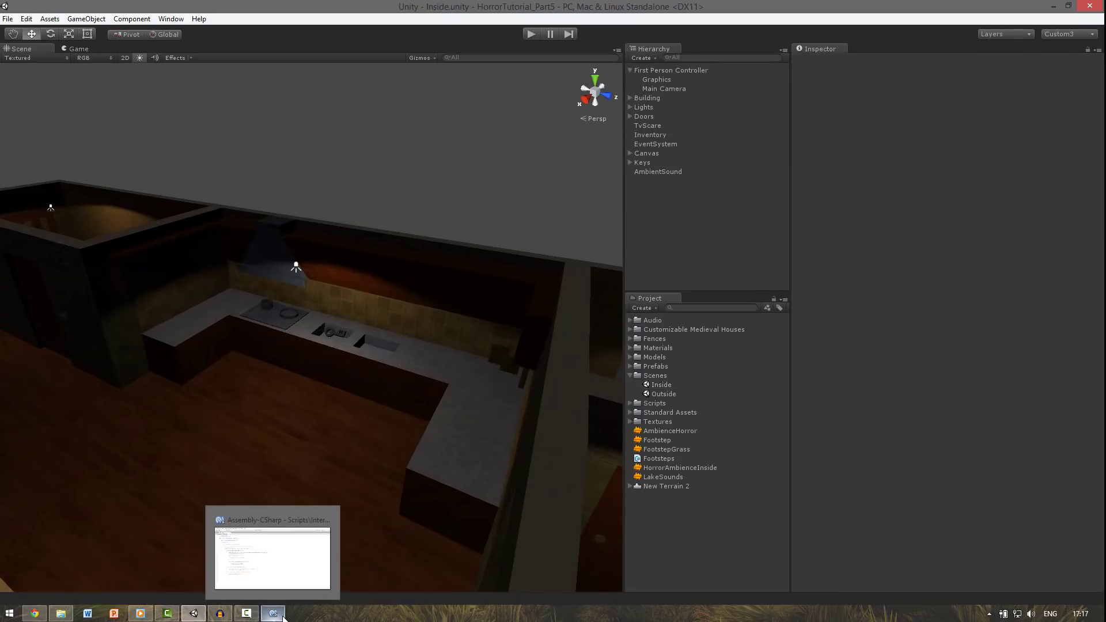
Step: Switch to InteractScript.cs in MonoDevelop and start an AudioSource.PlayClipAtPoint call below the Inventory.keys line in the "Key" block
left_click(273, 614)
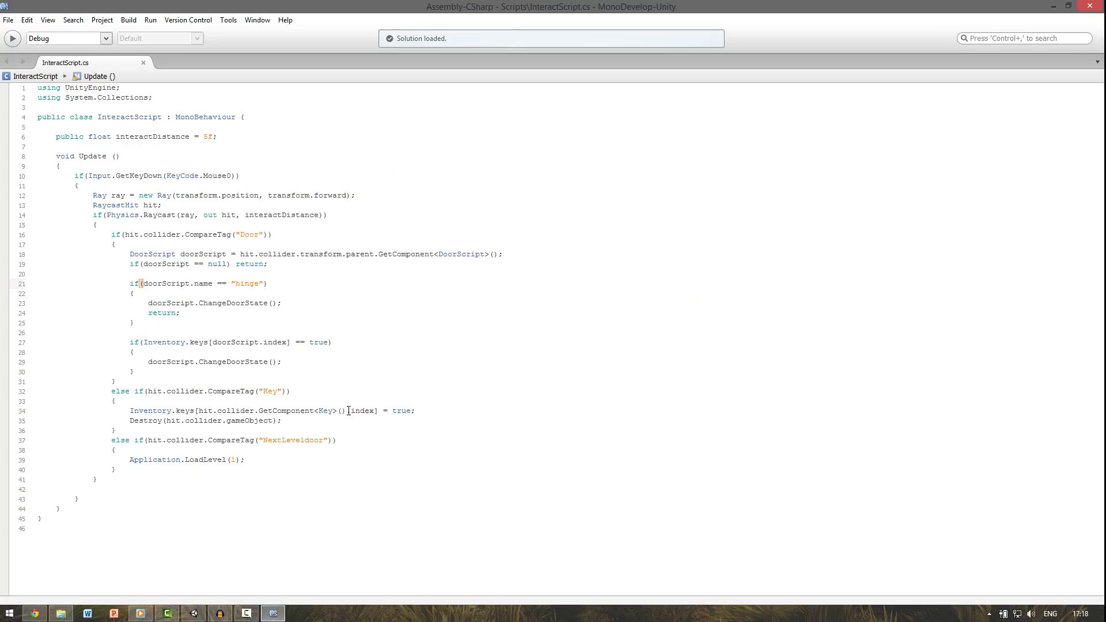
left_click(424, 410)
key("Return")
type("au")
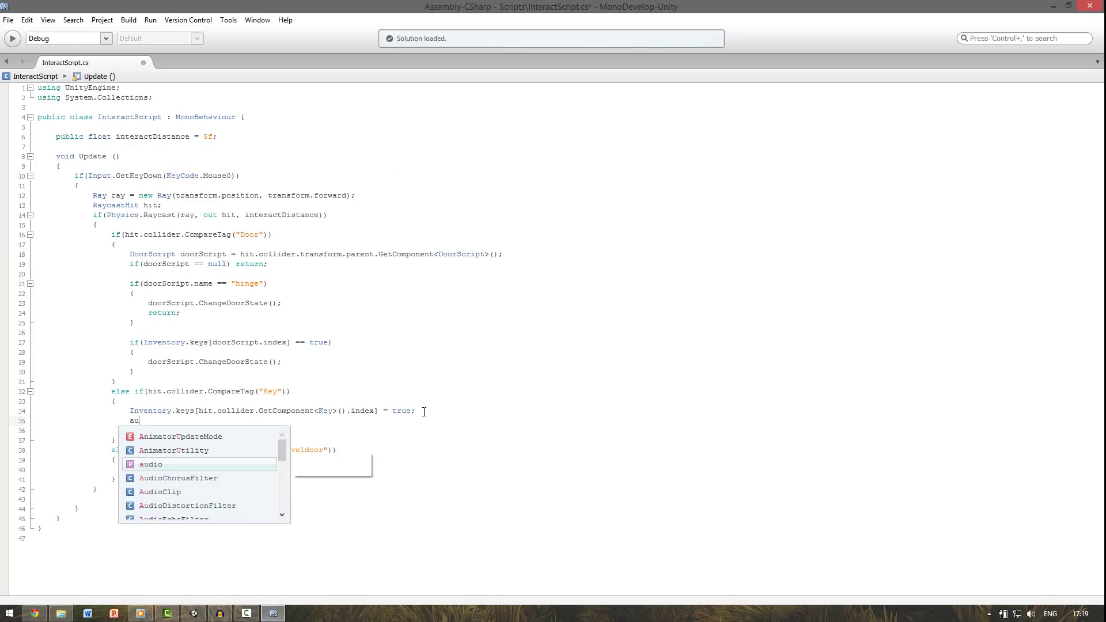
key("Down")
key("Down")
key("Down")
key("Down")
key("Down")
key("Down")
key("Down")
key("Down")
key("Down")
key("Down")
key("Down")
key("Down")
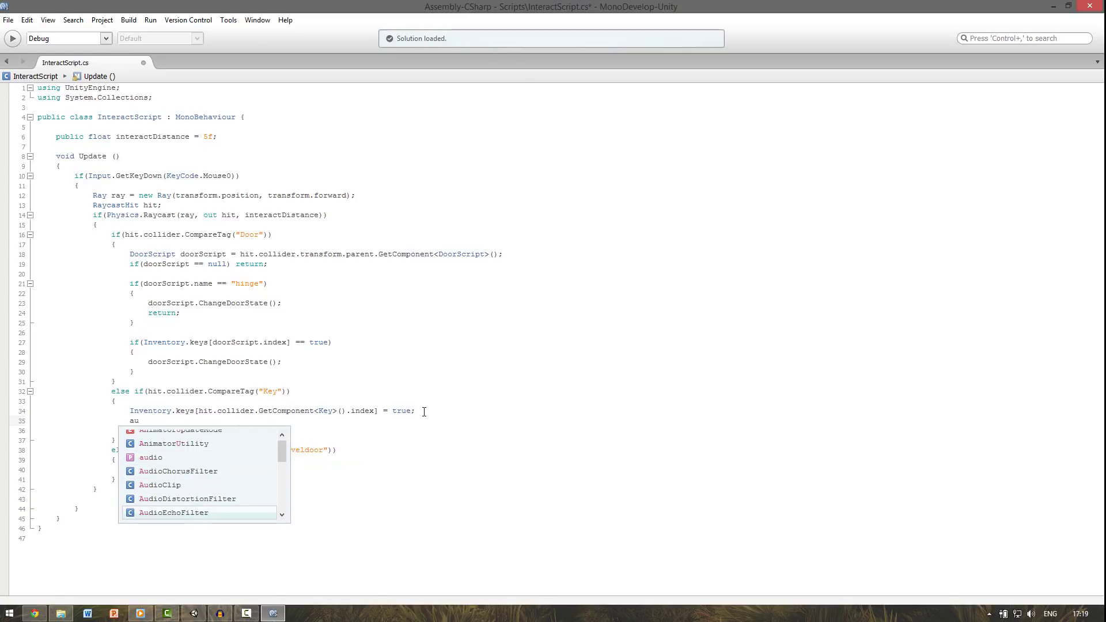
key("Down")
key("Down")
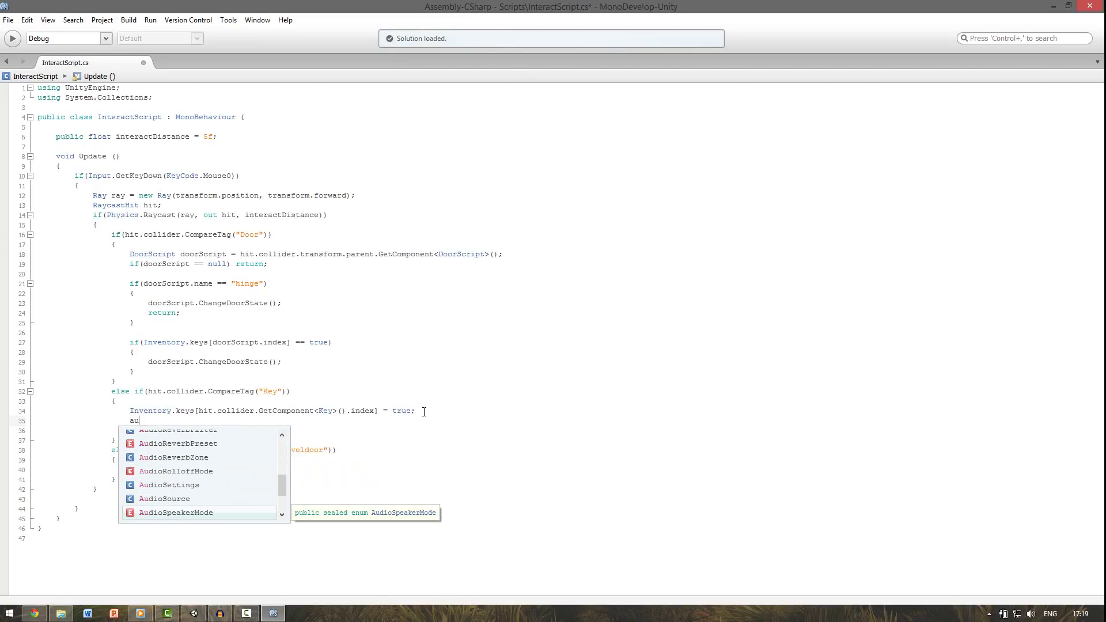
key("Up")
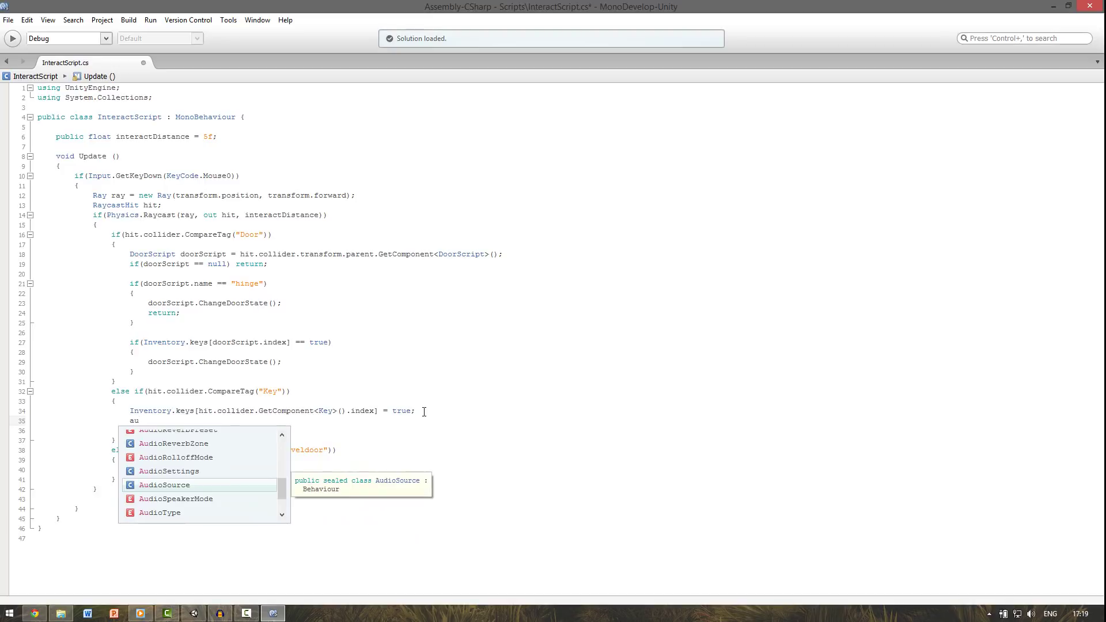
key("Return")
type(".play")
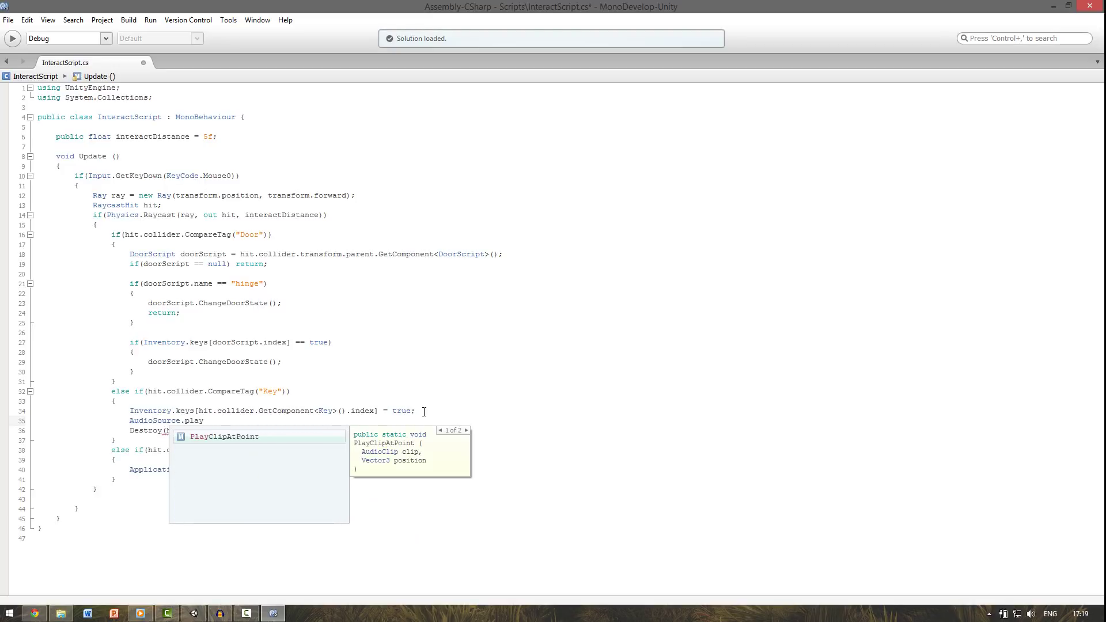
key("Return")
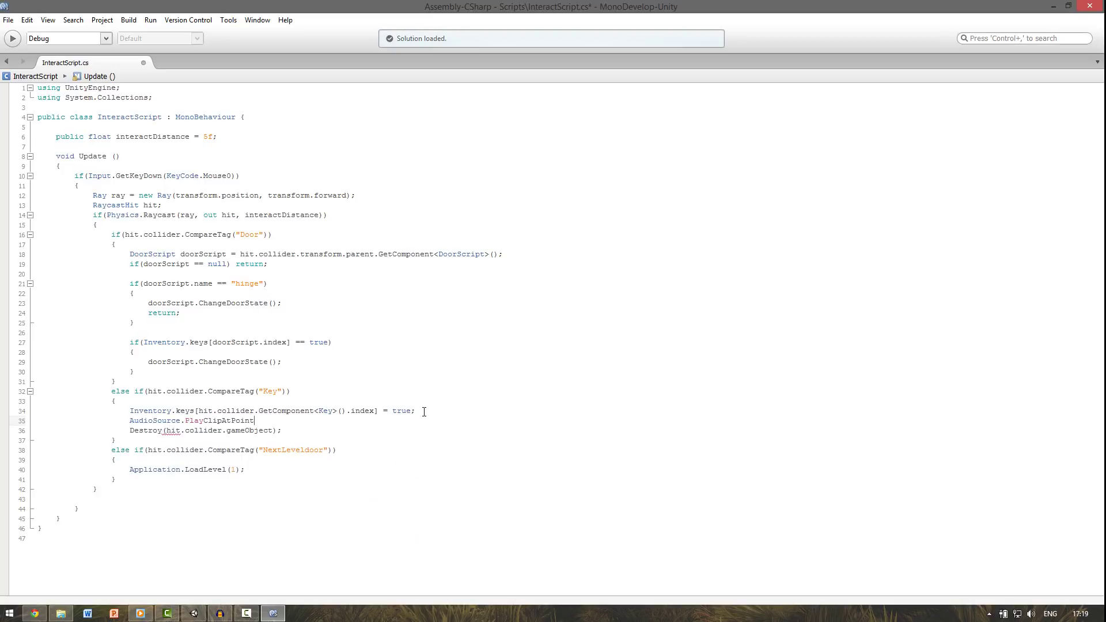
Step: Give PlayClipAtPoint the position argument hit.collider.transform.position, leaving an empty first argument followed by a comma
type("()")
type("hit.col")
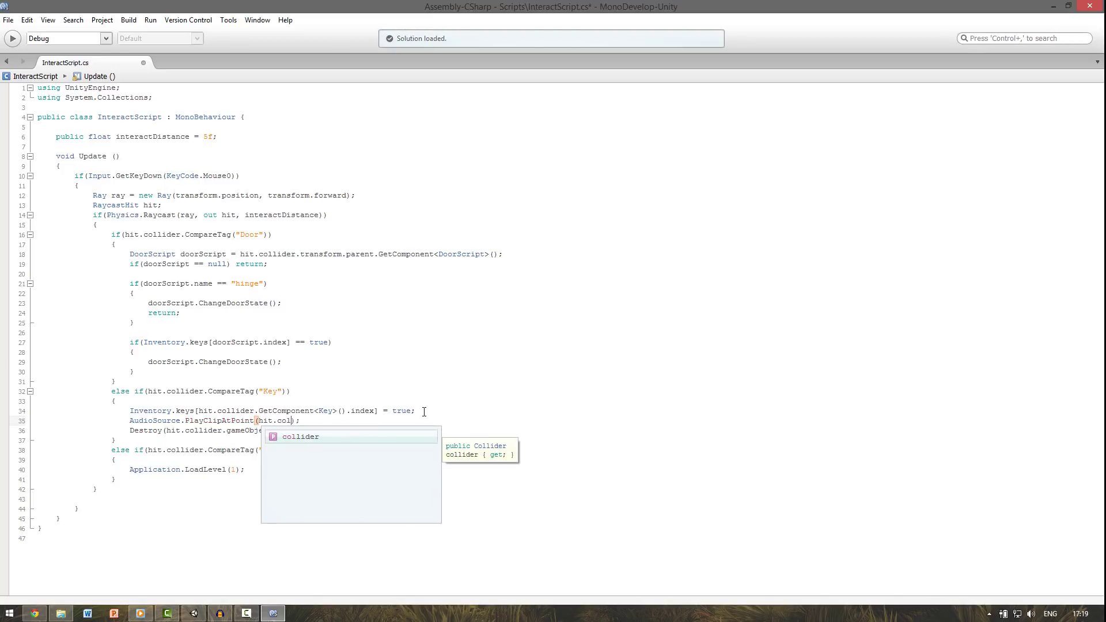
type("lider.tra")
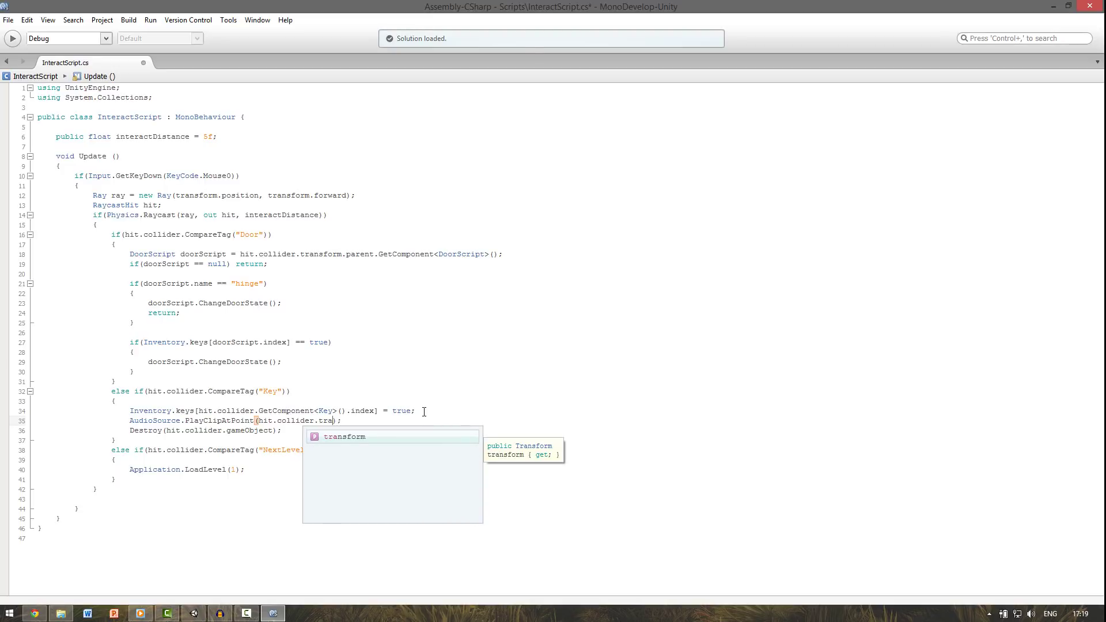
type("nsform.pos")
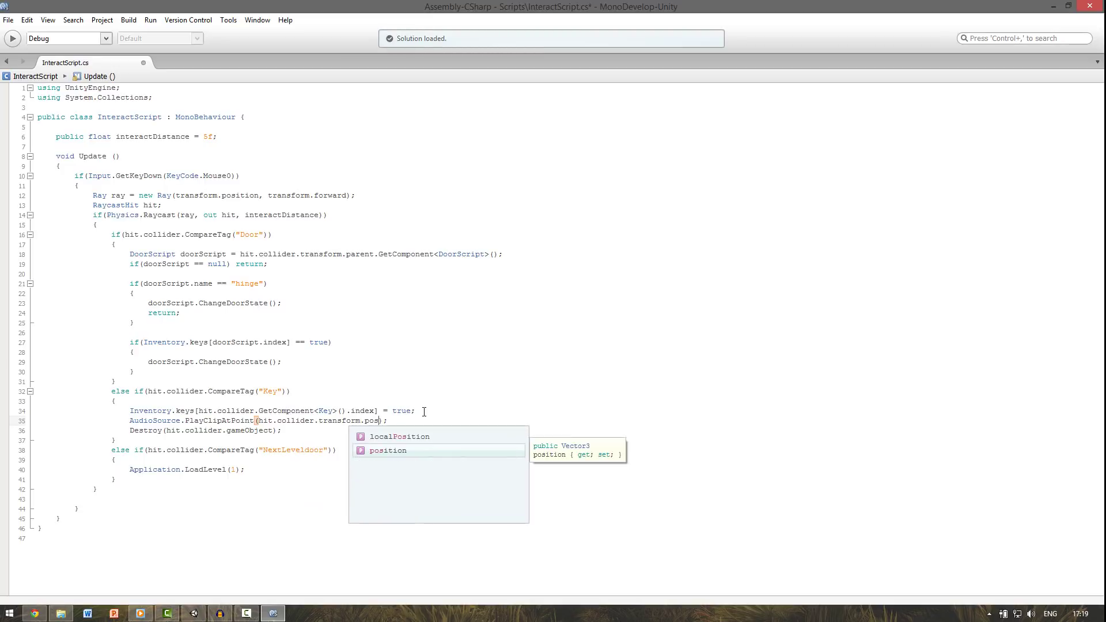
key("Return")
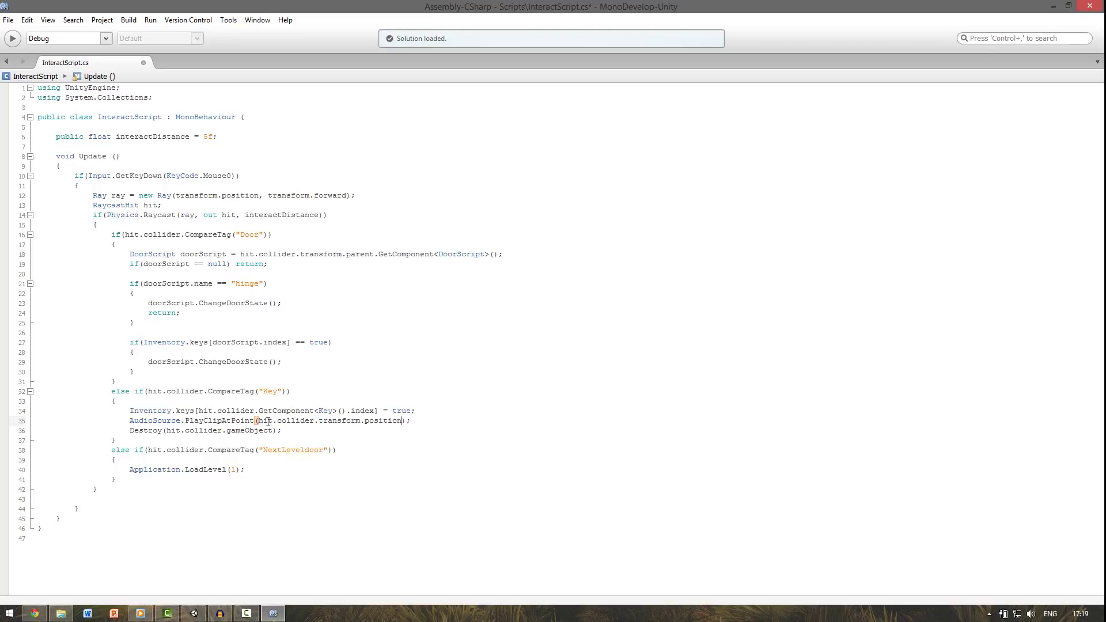
left_click(469, 404)
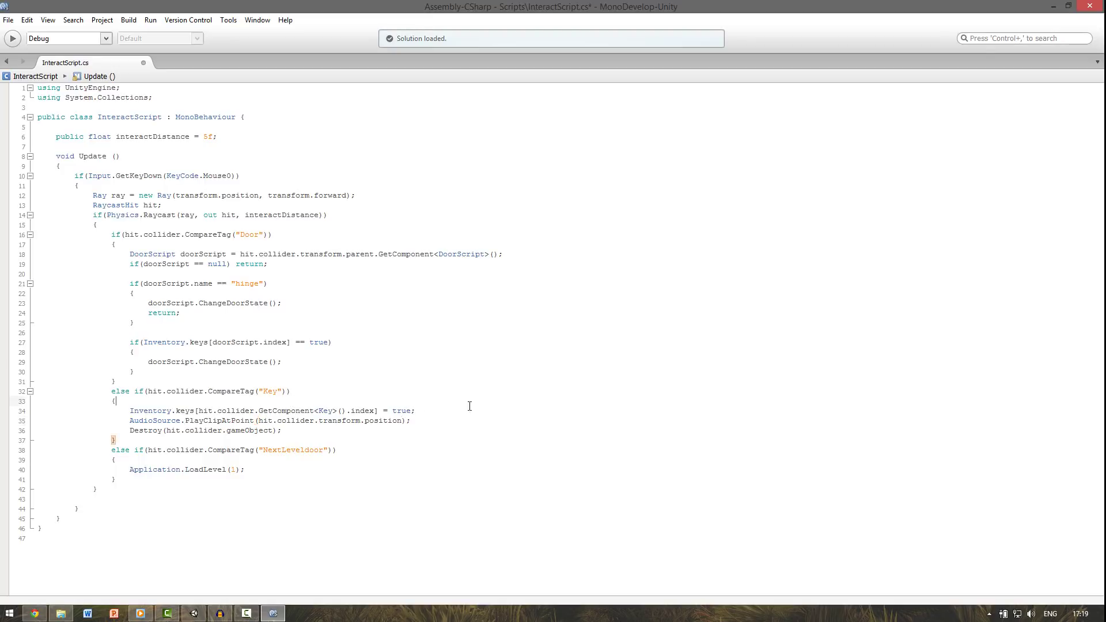
left_click(260, 421)
type(",")
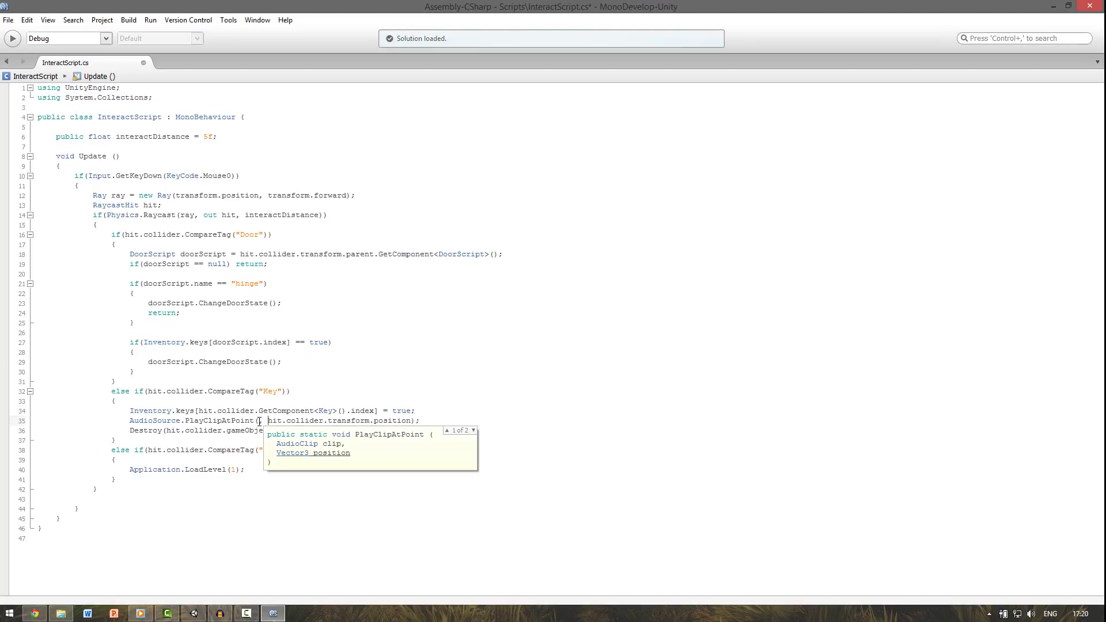
key("BackSpace")
key("Left")
key("Left")
Step: Declare a public AudioClip variable named keyPickup below interactDistance
left_click(231, 139)
key("Return")
type("pu")
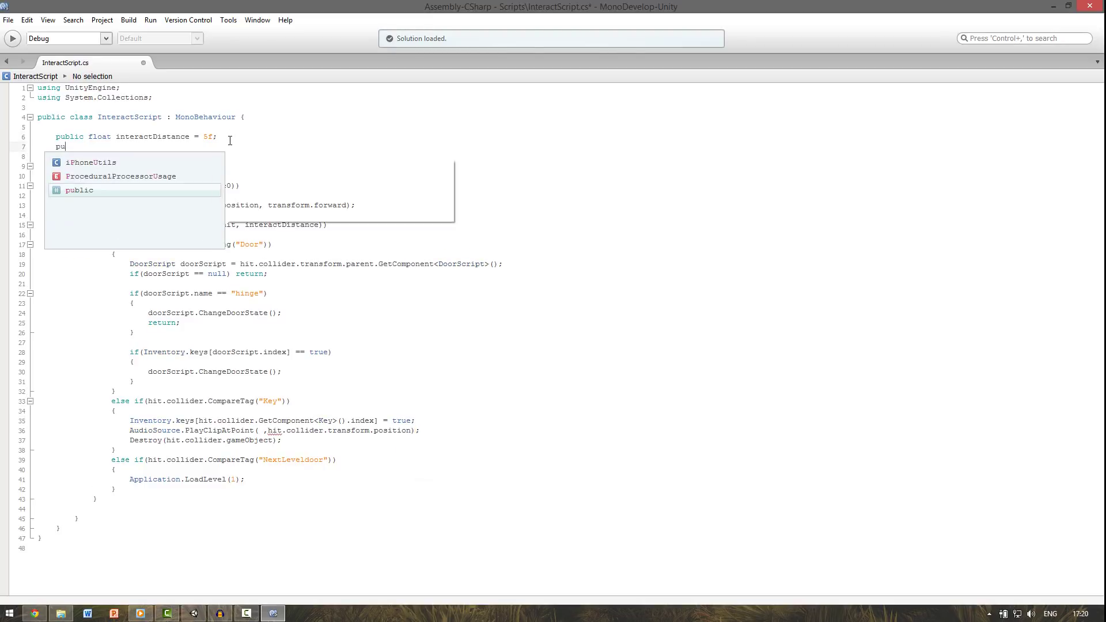
type("blic audio")
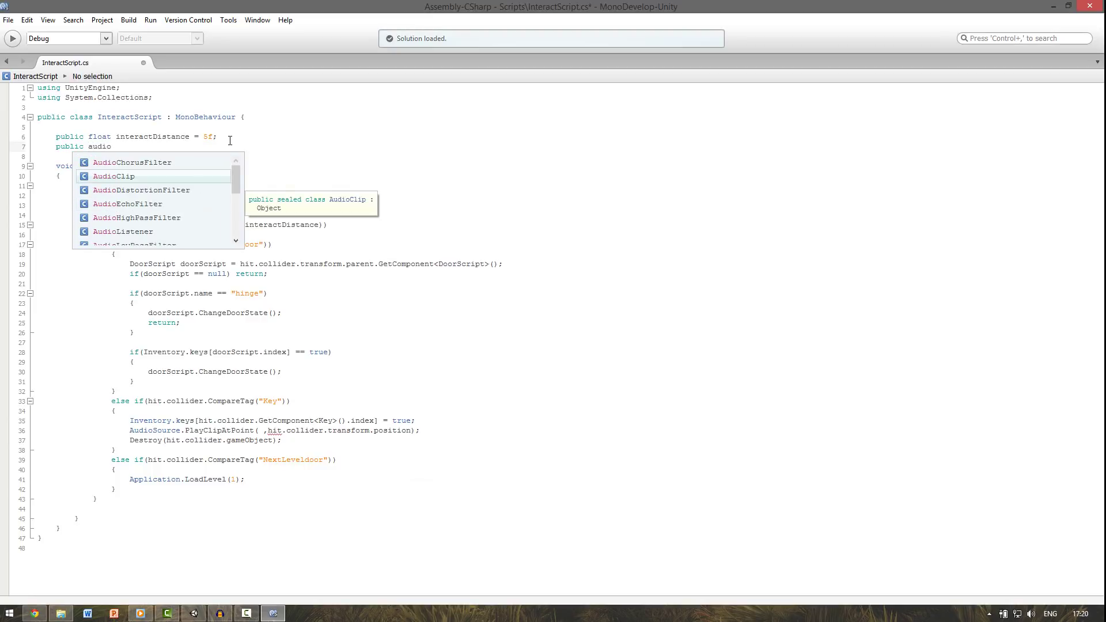
key("Return")
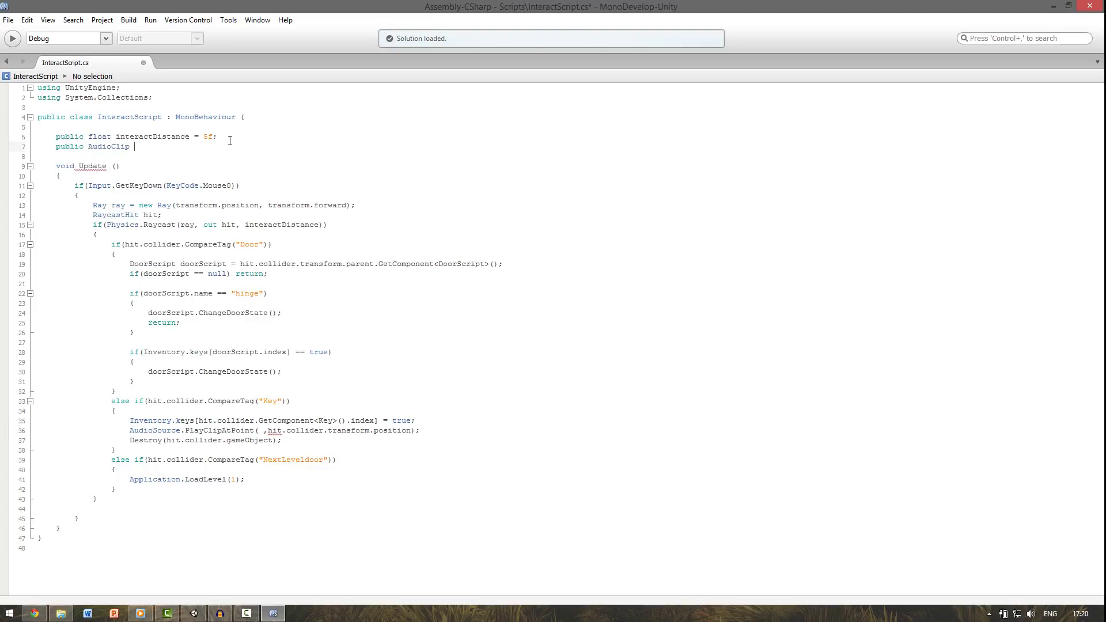
type("keyPickup;")
Step: Insert keyPickup as the first argument of PlayClipAtPoint and save the script
triple_click(152, 147)
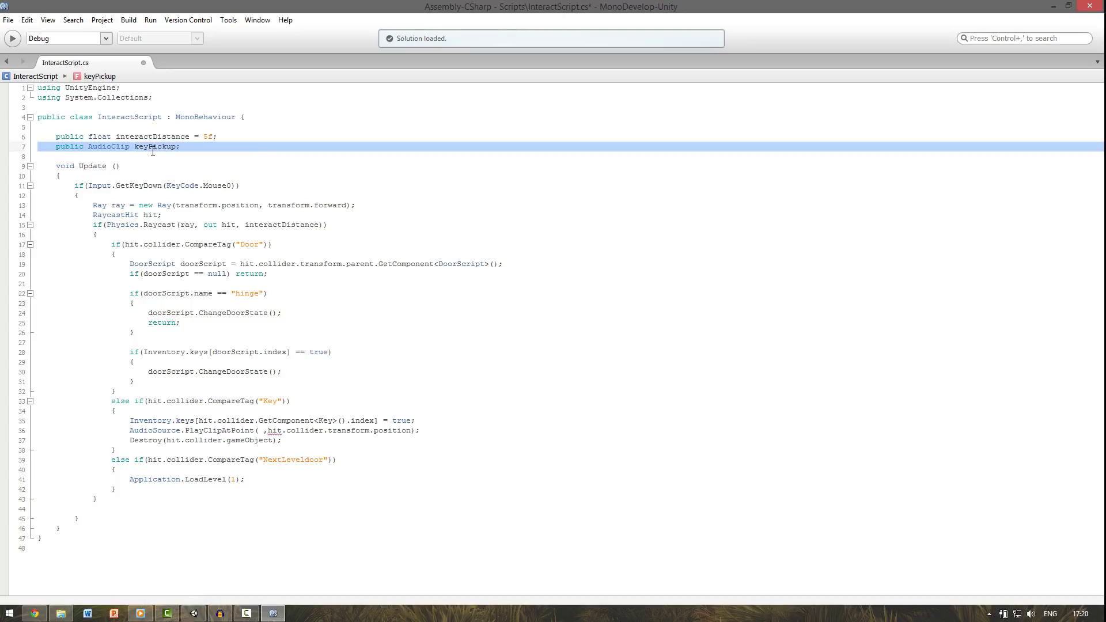
double_click(153, 148)
key("ctrl+c")
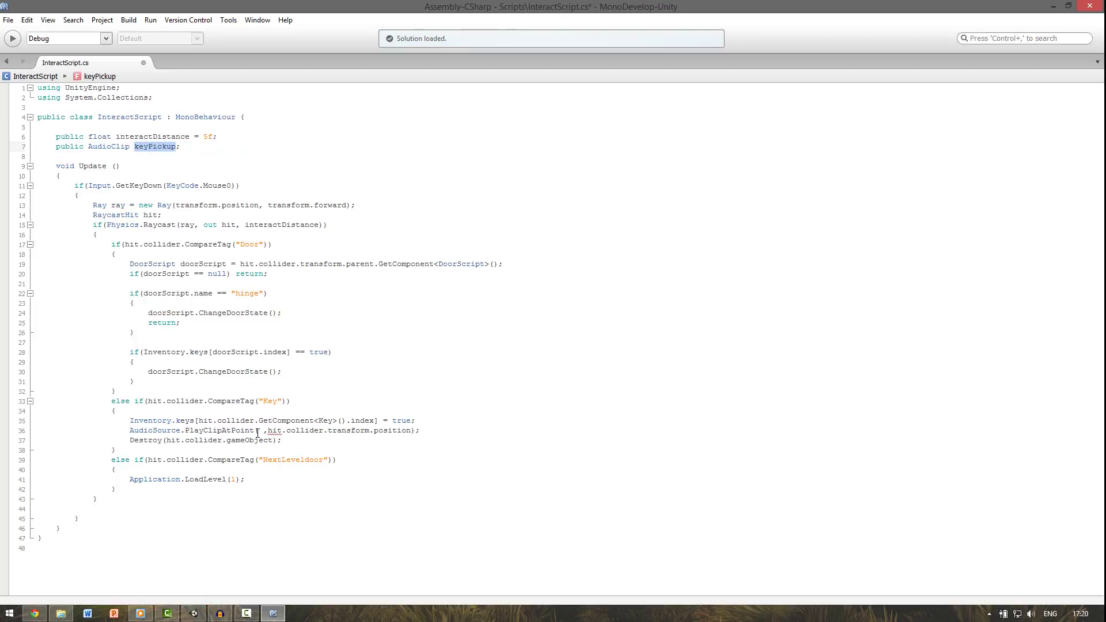
left_click(258, 432)
key("ctrl+v")
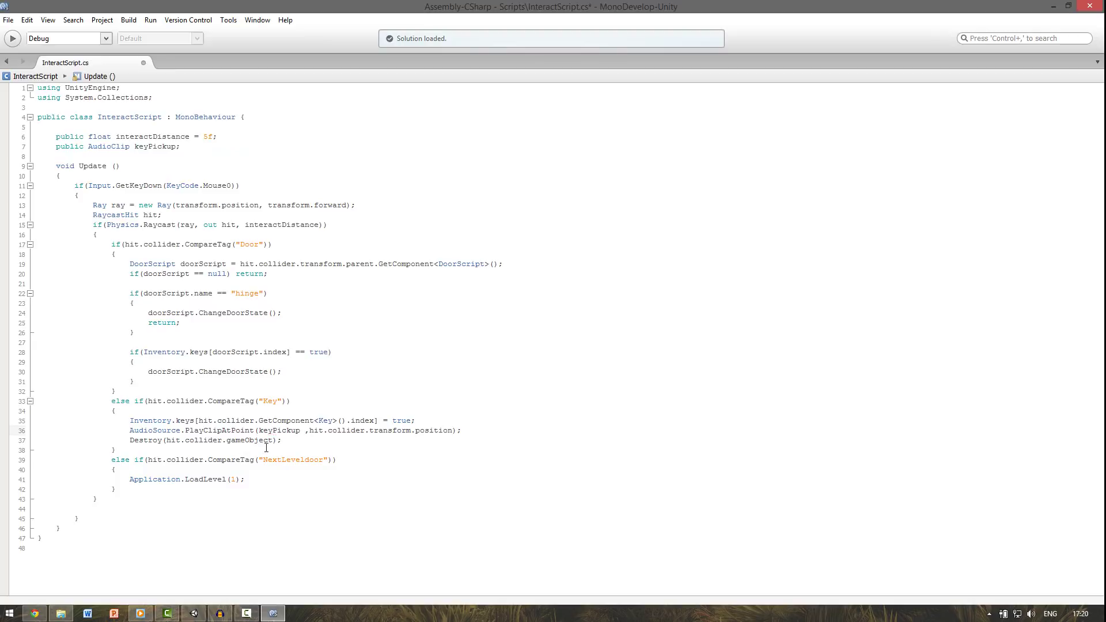
double_click(270, 431)
left_click_drag(308, 433, 413, 433)
key("ctrl+s")
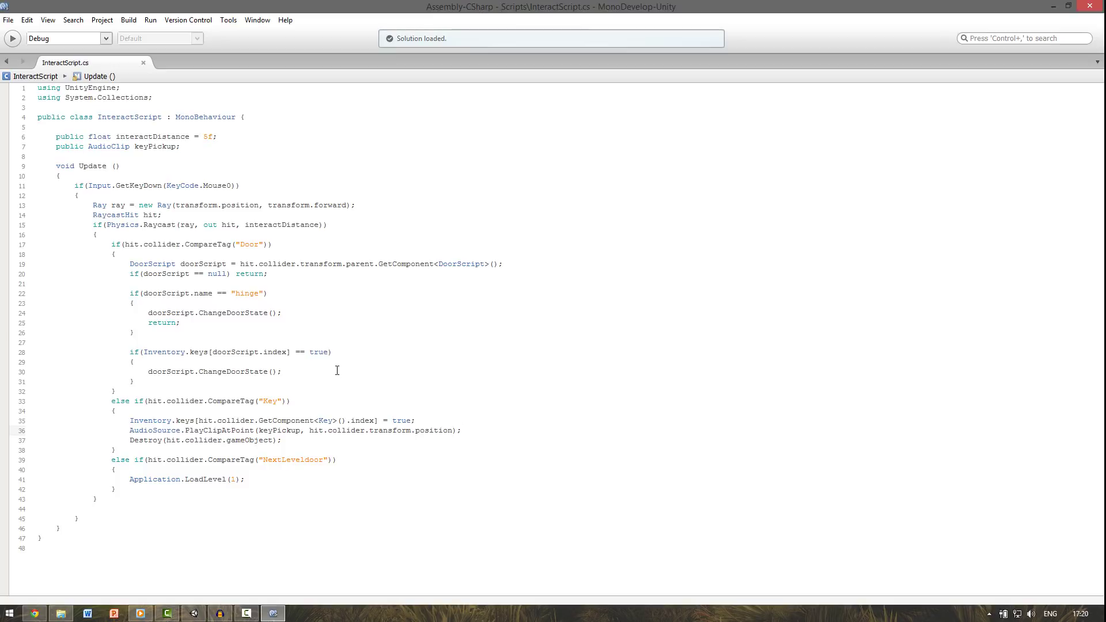
Step: Return to Unity and assign the KeyPickup audio clip to the Key Pickup slot of the Main Camera's Interact Script
double_click(154, 147)
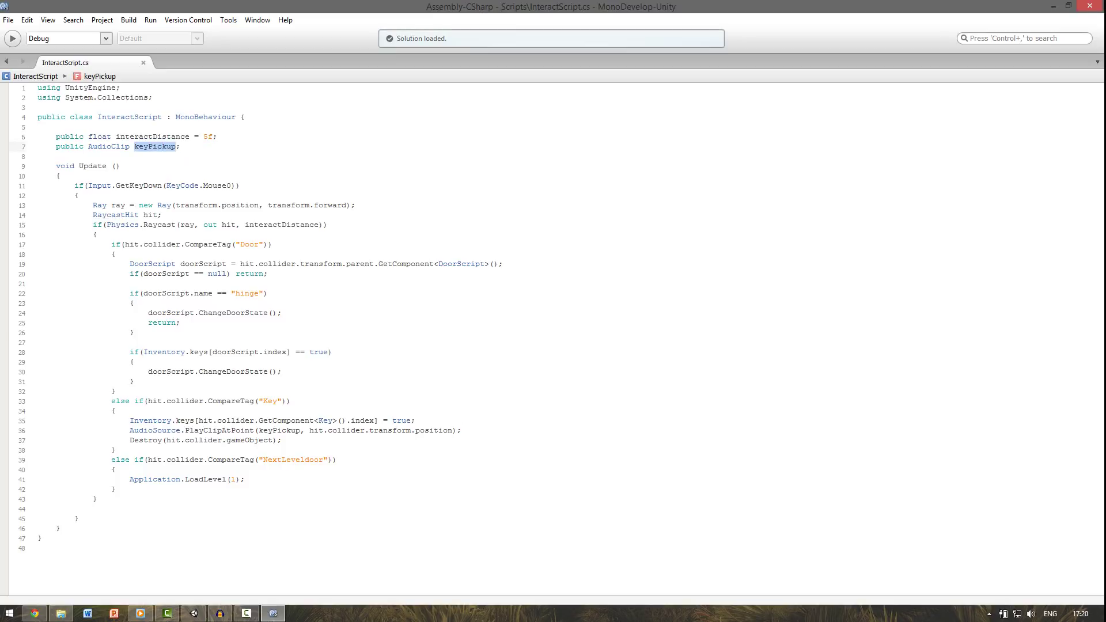
left_click(1053, 6)
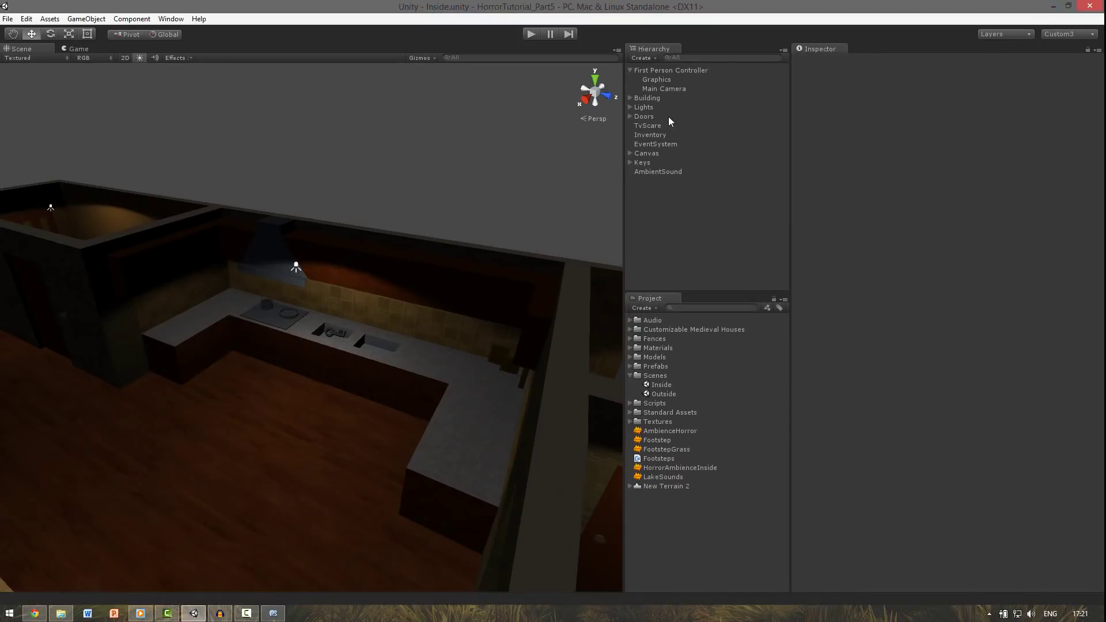
left_click(674, 89)
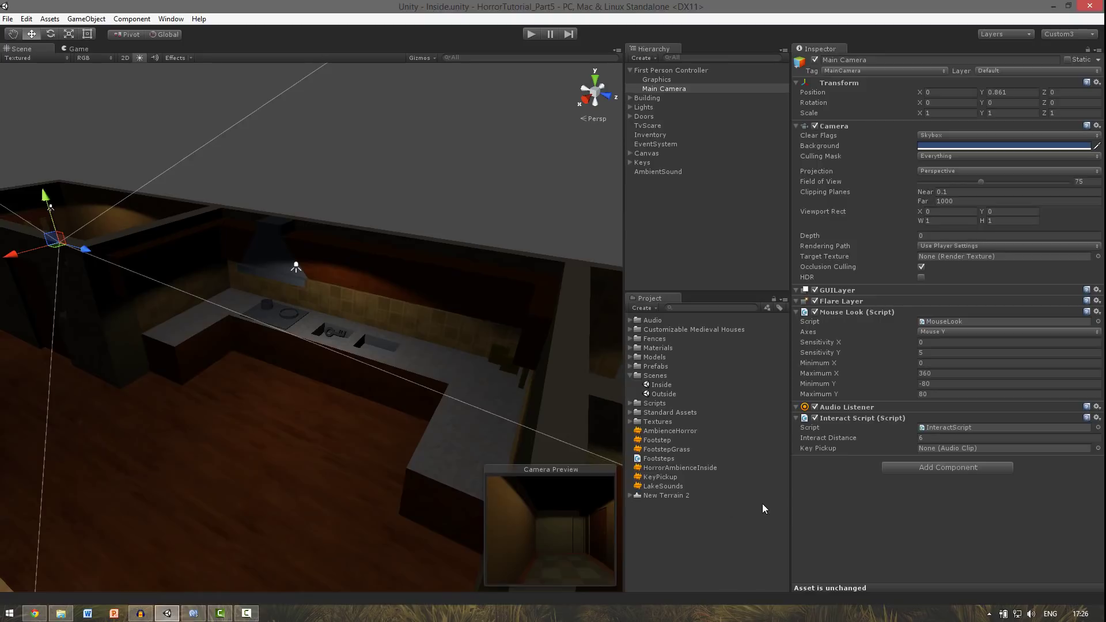
left_click_drag(654, 477, 951, 453)
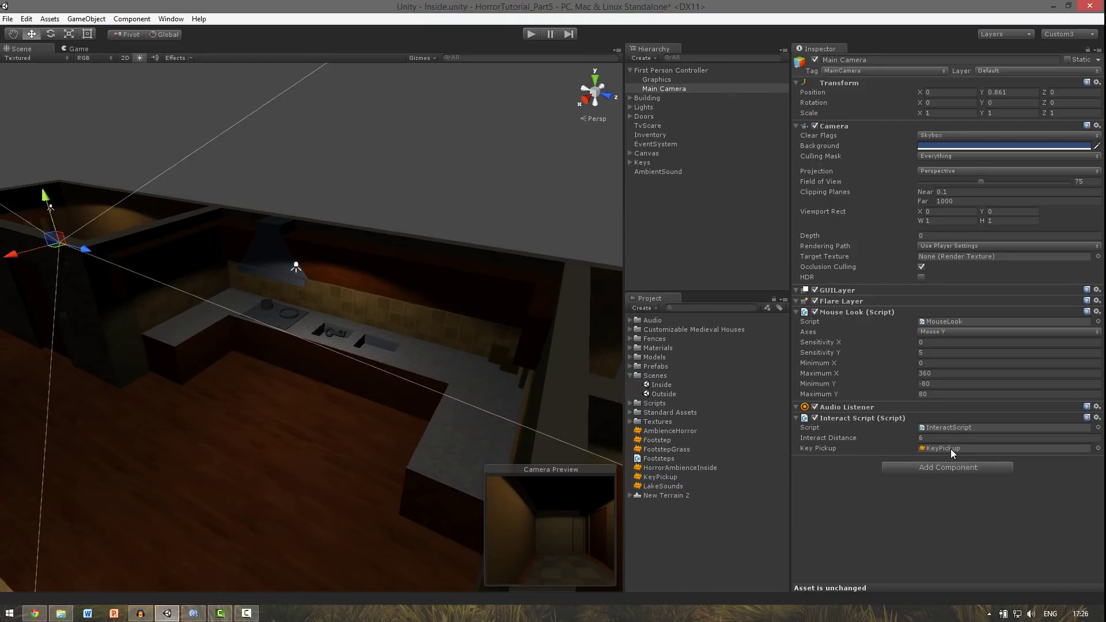
Step: Play-test the Inside scene by walking to the kitchen and picking up the key in the sink, and stop the game
left_click(532, 34)
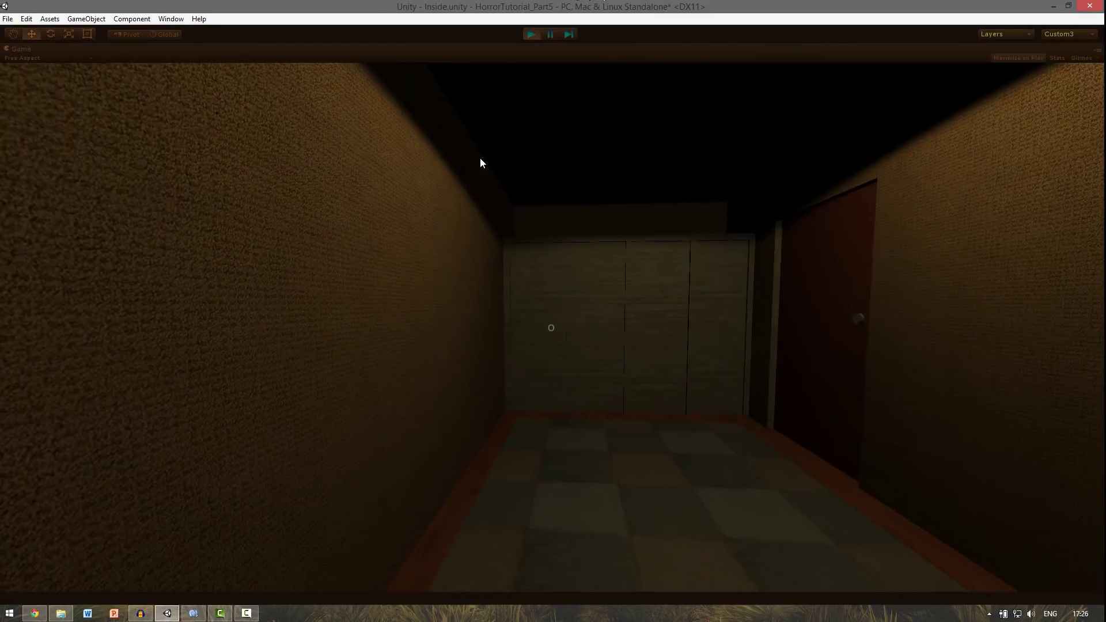
key("w")
key("w")
left_click(532, 151)
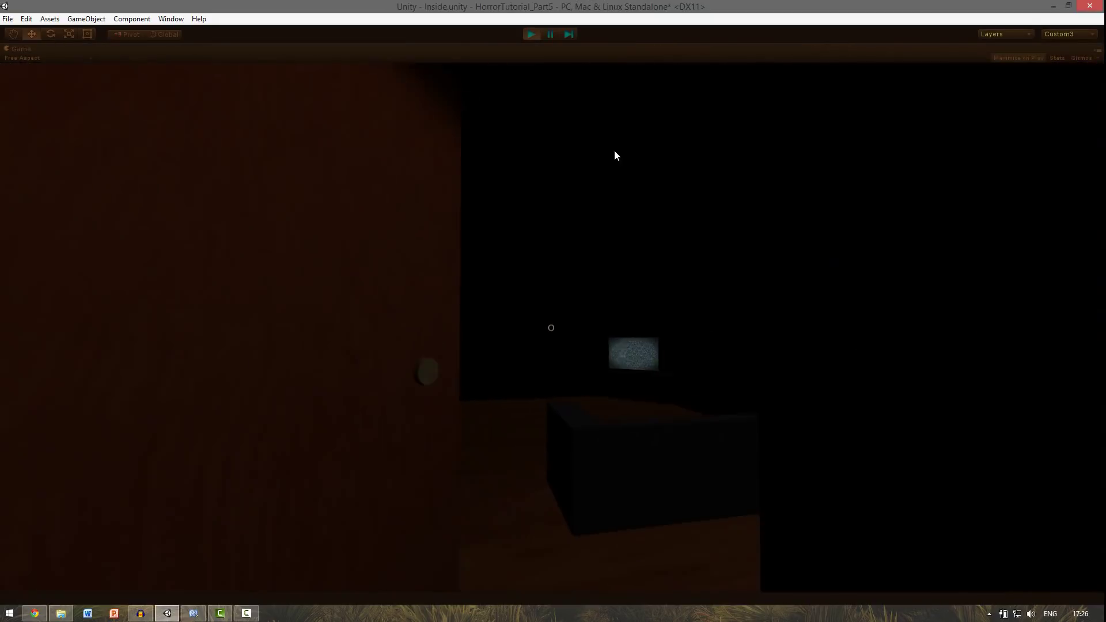
key("w")
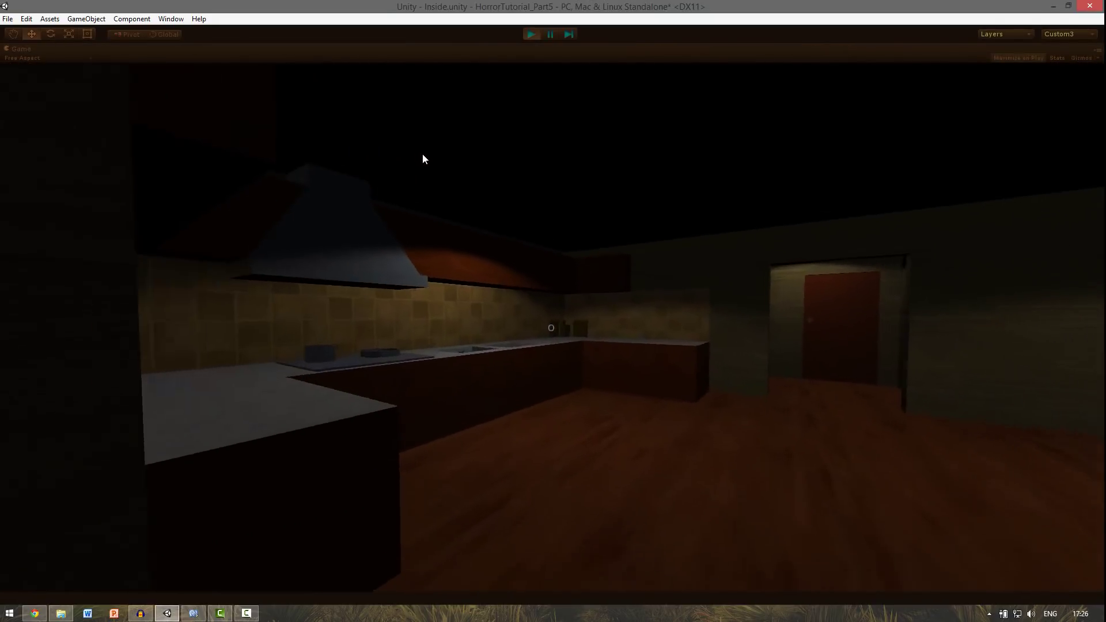
key("w")
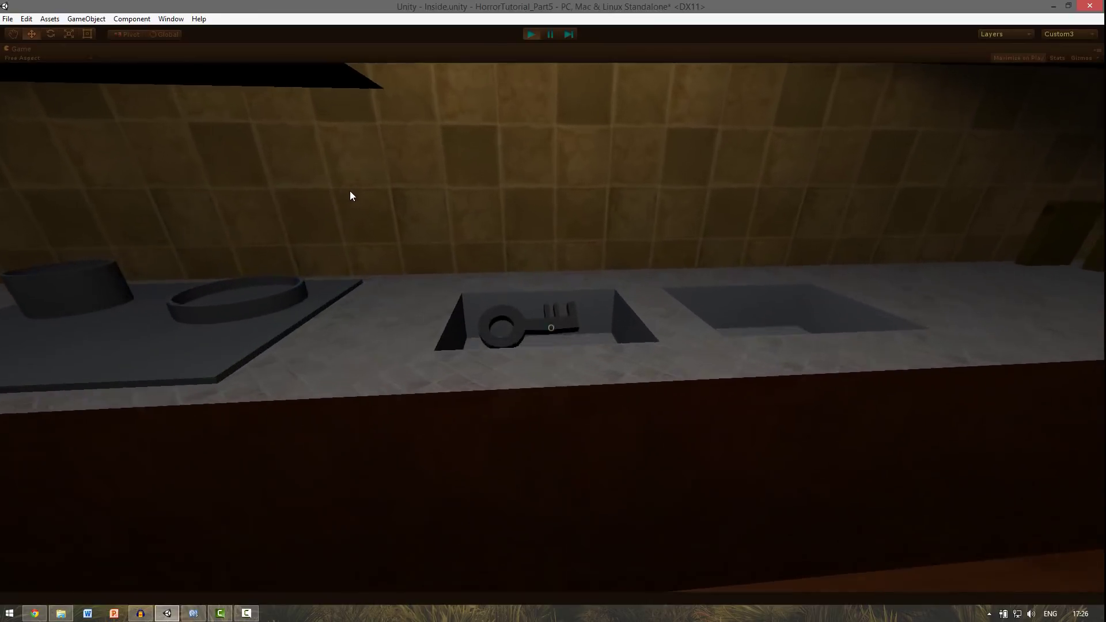
key("w")
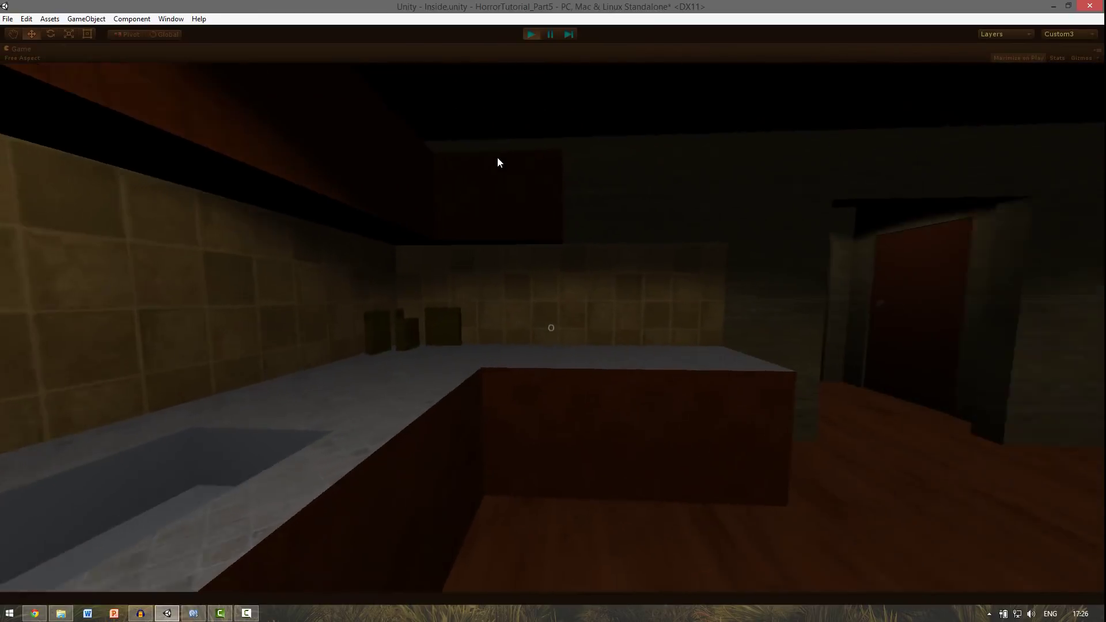
key("w")
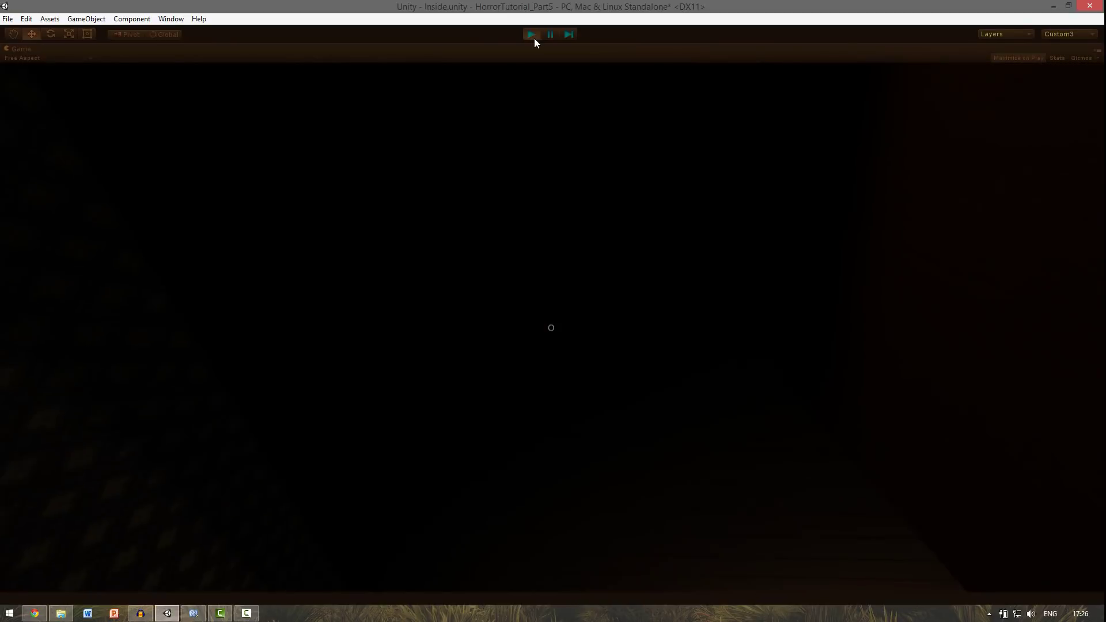
left_click(534, 38)
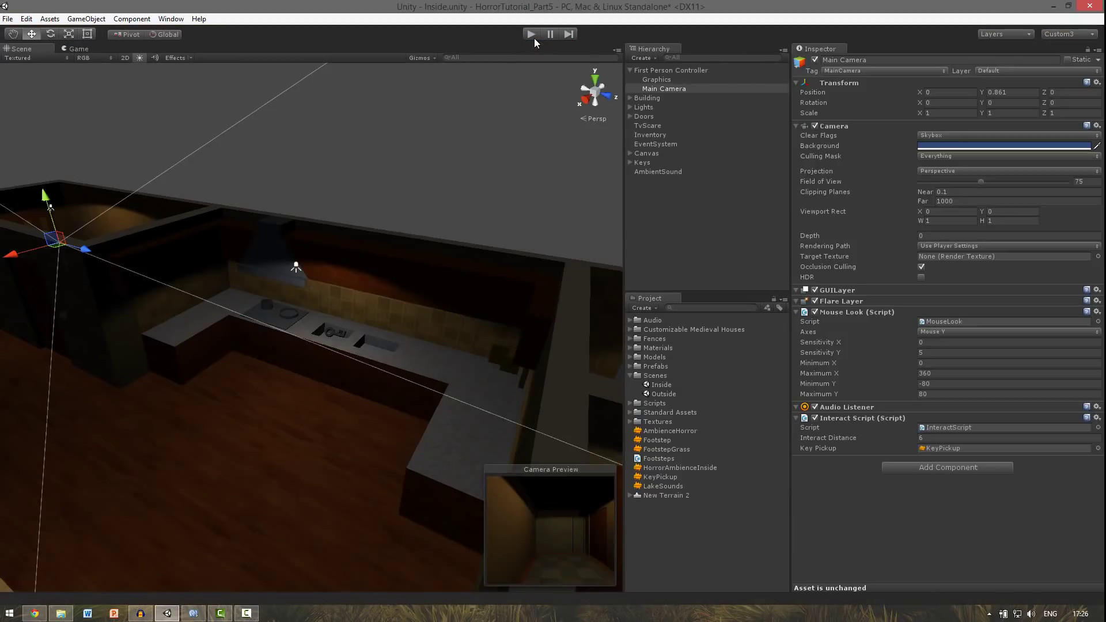